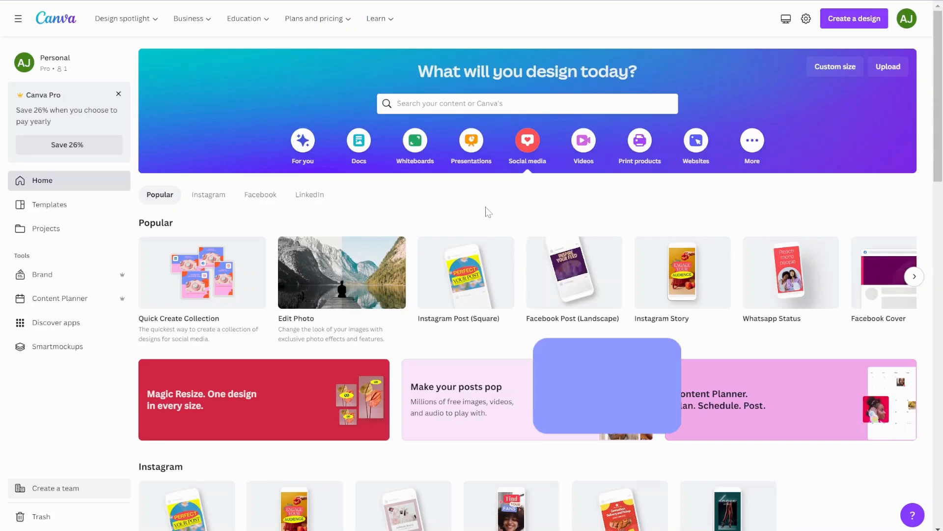
- Create a blank Instagram Post (Square) design from the popular social media formats
mouse_move(474, 285)
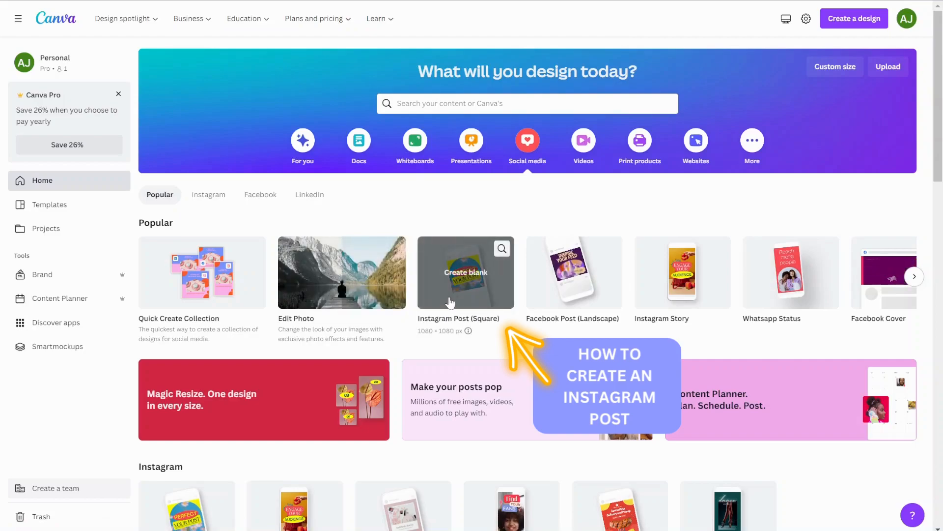
click(476, 294)
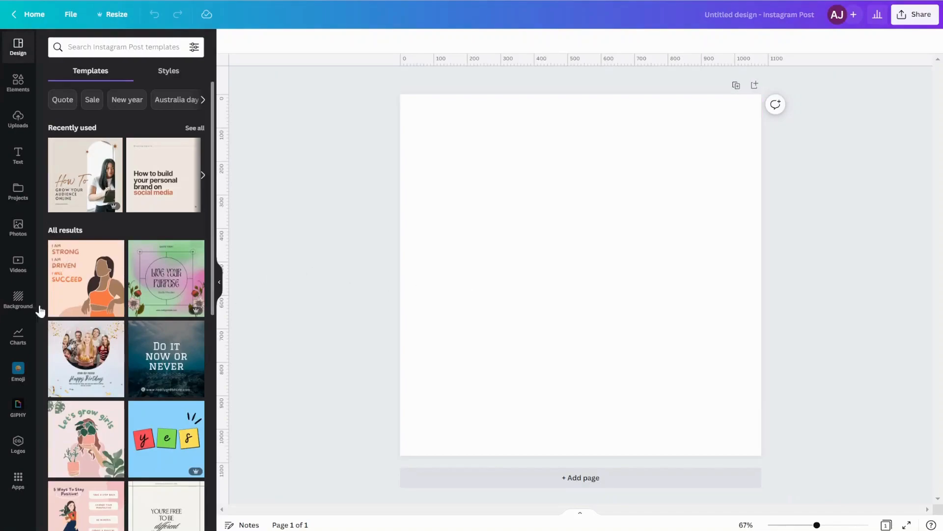
- Browse the suggested Instagram Post templates for layout ideas
scroll(147, 320, down, 5)
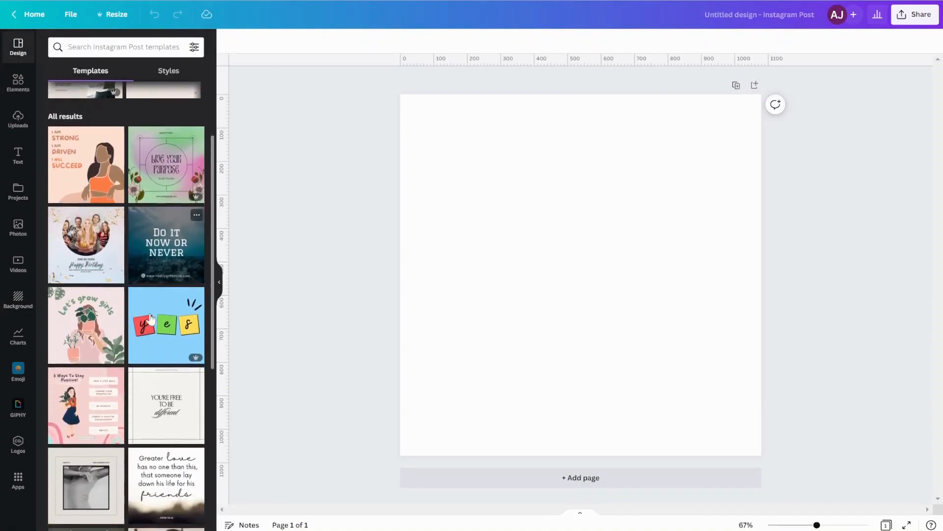
scroll(137, 320, down, 5)
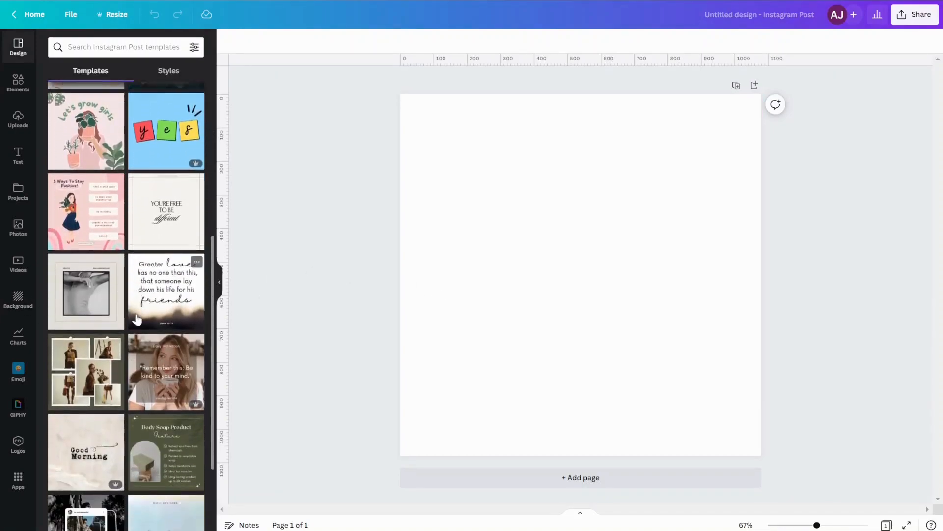
scroll(96, 234, up, 1)
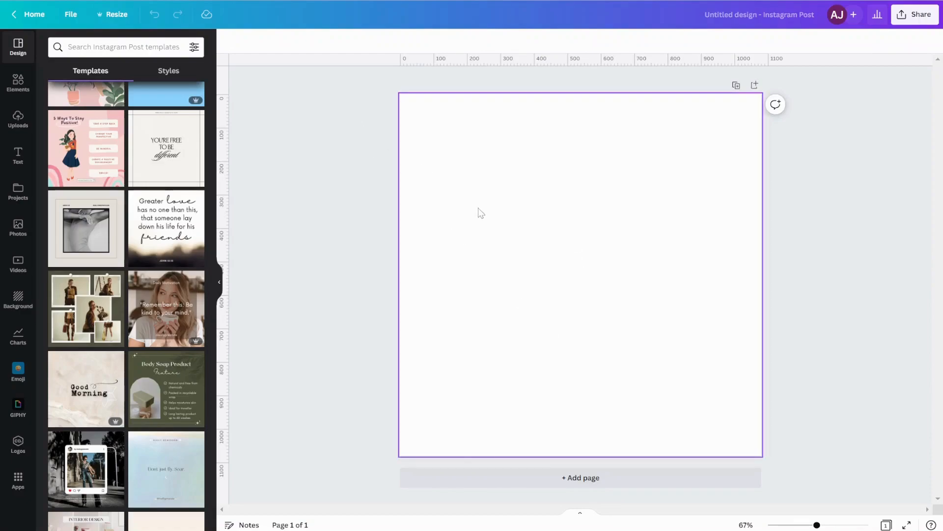
scroll(124, 383, down, 3)
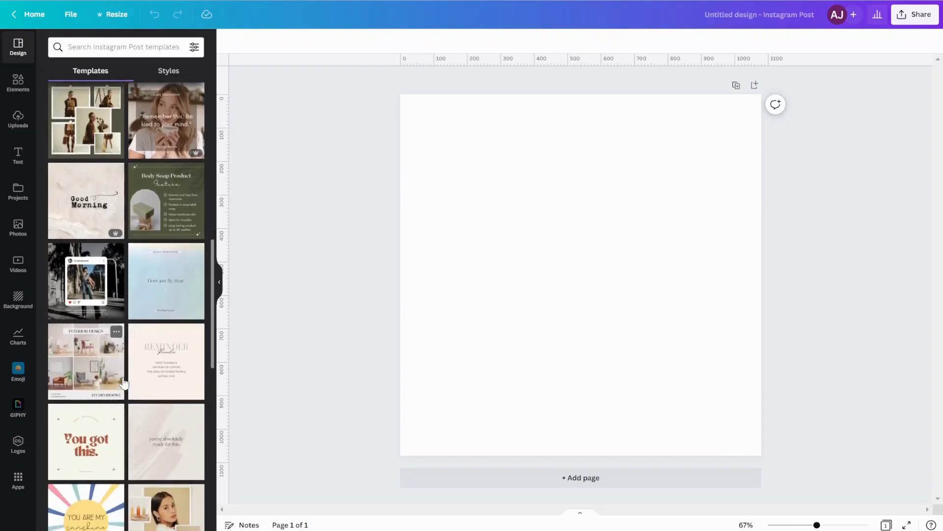
scroll(124, 384, down, 4)
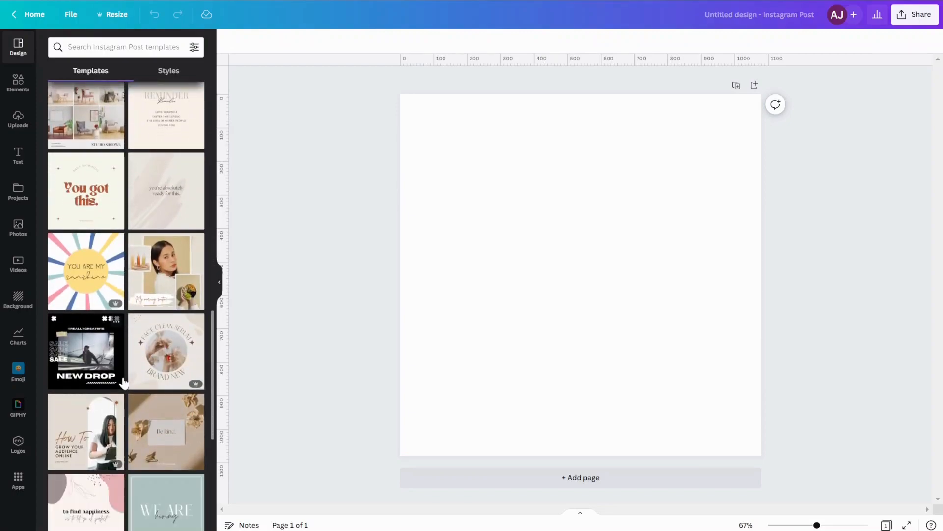
scroll(124, 383, down, 3)
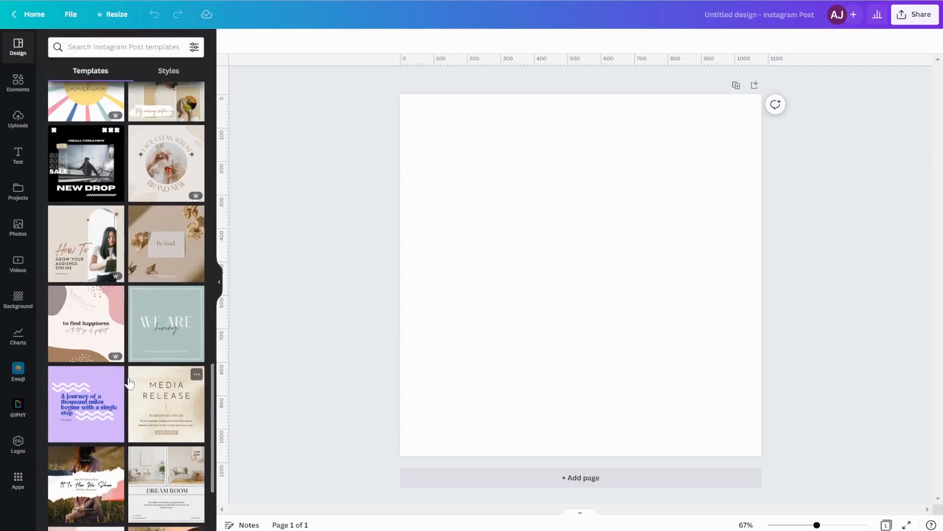
scroll(138, 382, up, 6)
scroll(147, 380, up, 8)
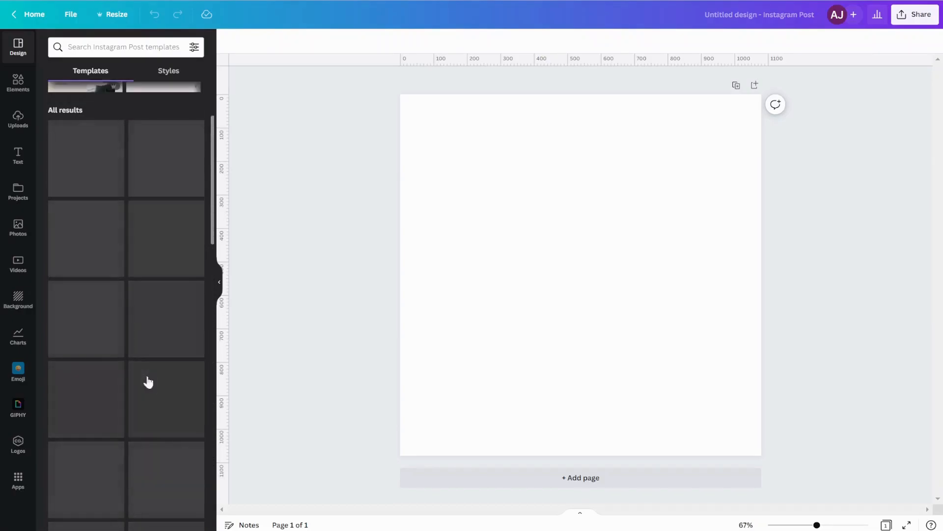
scroll(147, 376, up, 2)
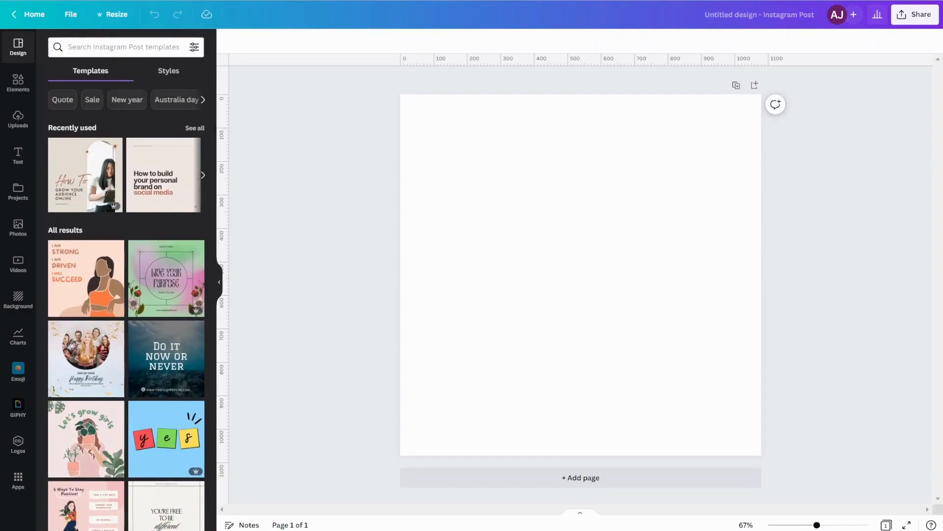
- Search the Instagram Post templates for "business post" and look through the designs
click(123, 47)
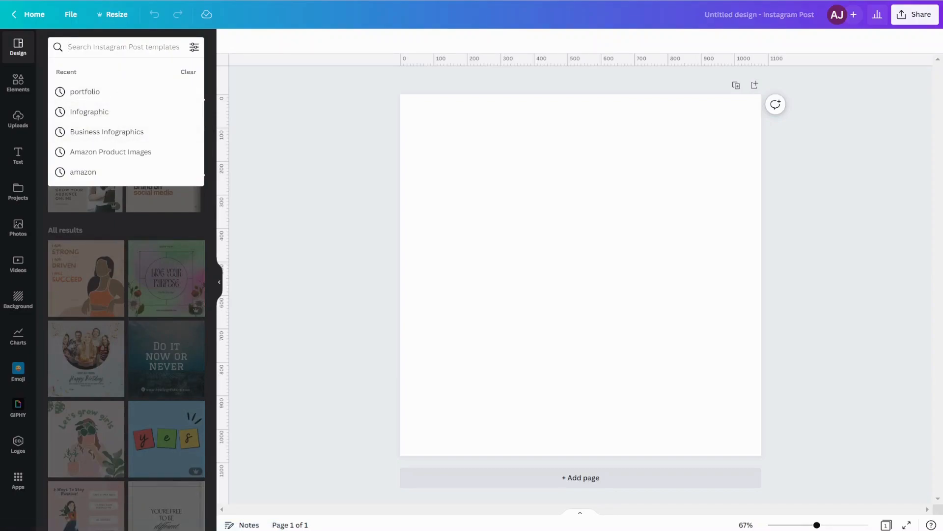
text(bus)
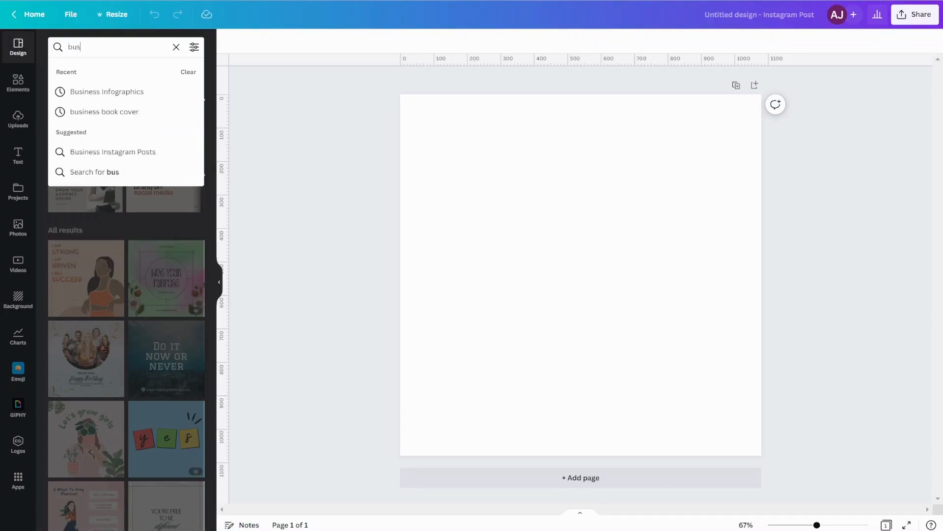
text(iness post)
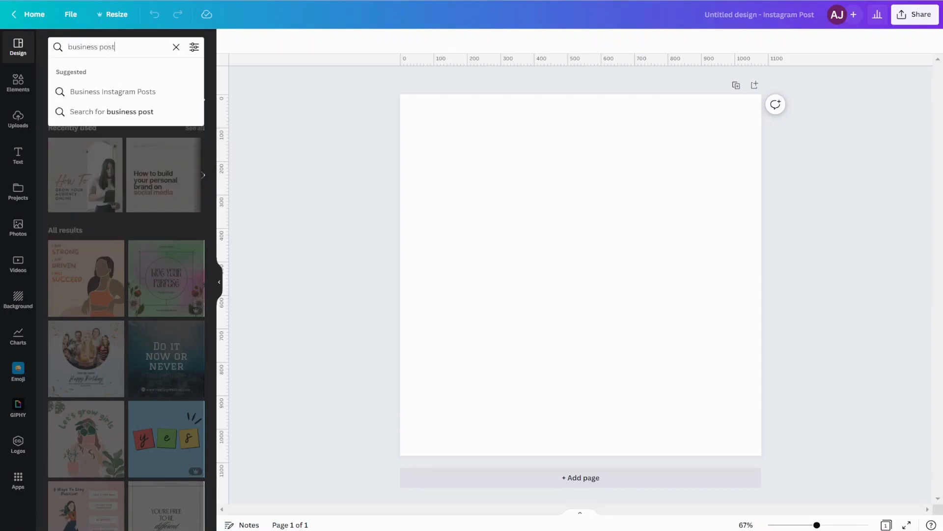
key(Return)
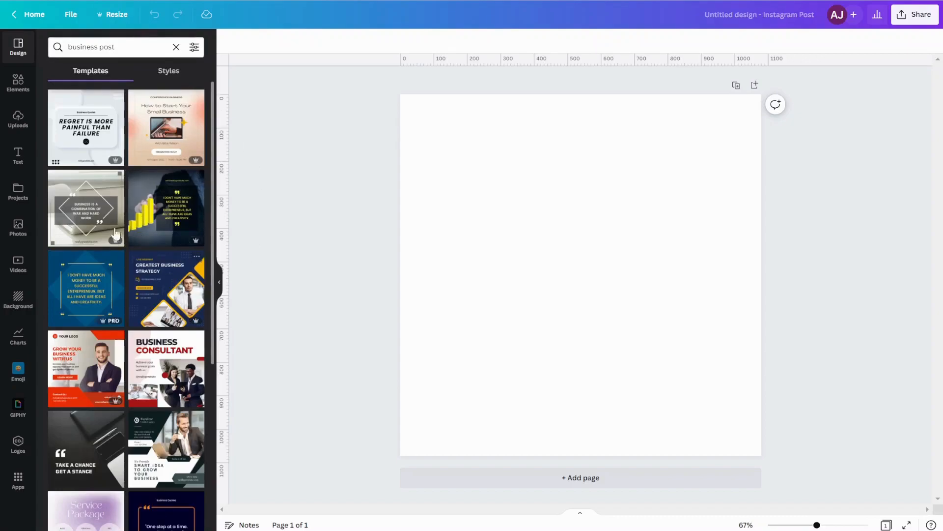
scroll(147, 264, down, 8)
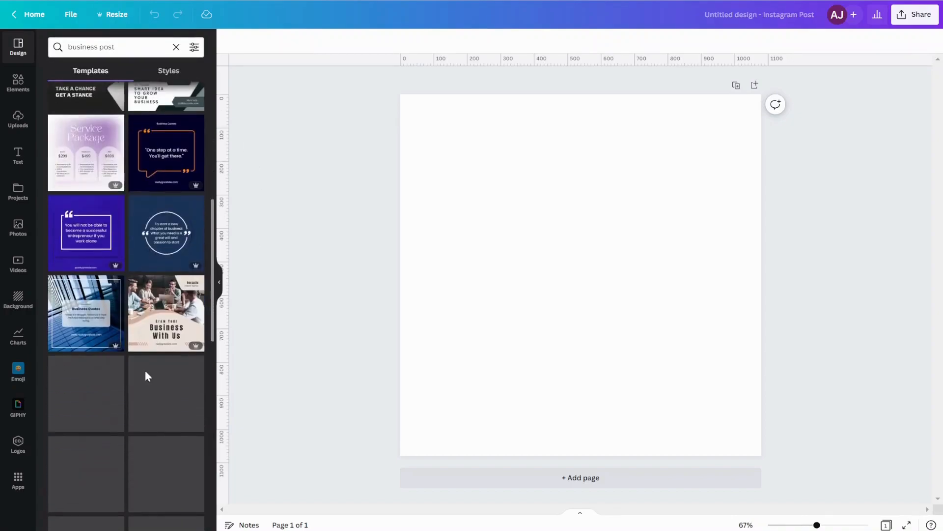
scroll(88, 368, down, 4)
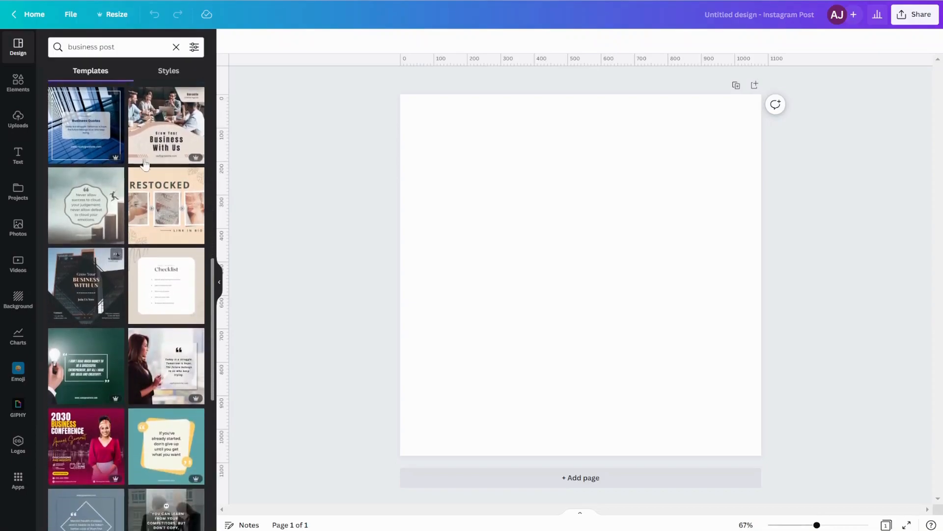
- Search the templates for "gardening" and apply the "We Love Gardening" design with the wooden plank background
click(176, 47)
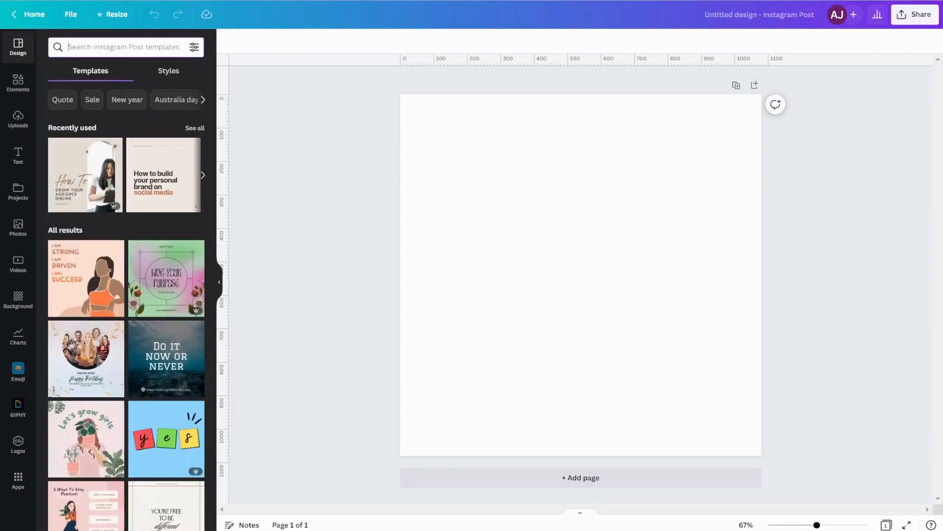
text(garden)
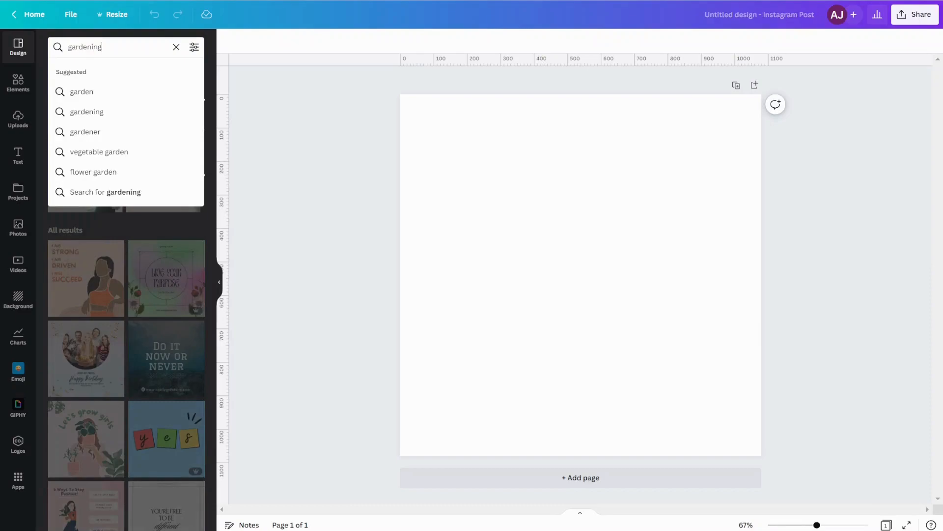
text(ing)
key(Return)
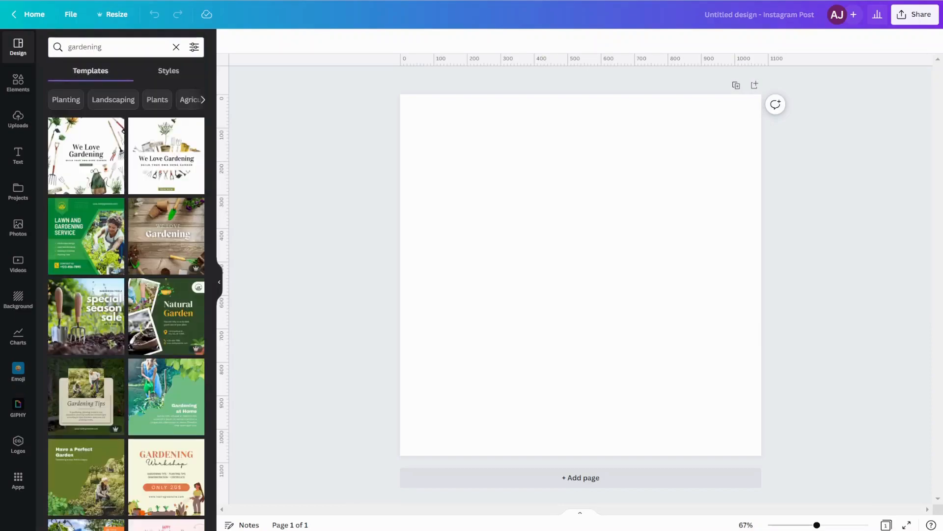
click(156, 253)
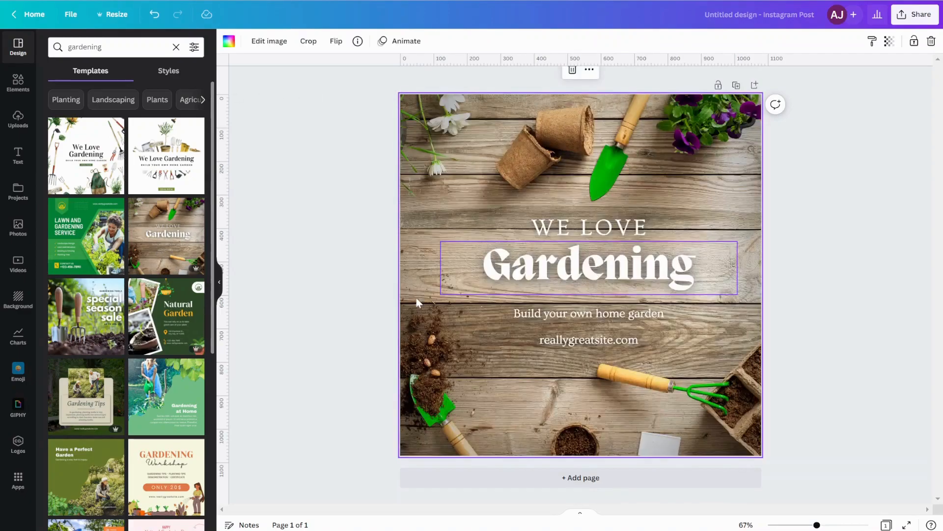
- Search the templates for "carpenter" and look through the designs
click(176, 47)
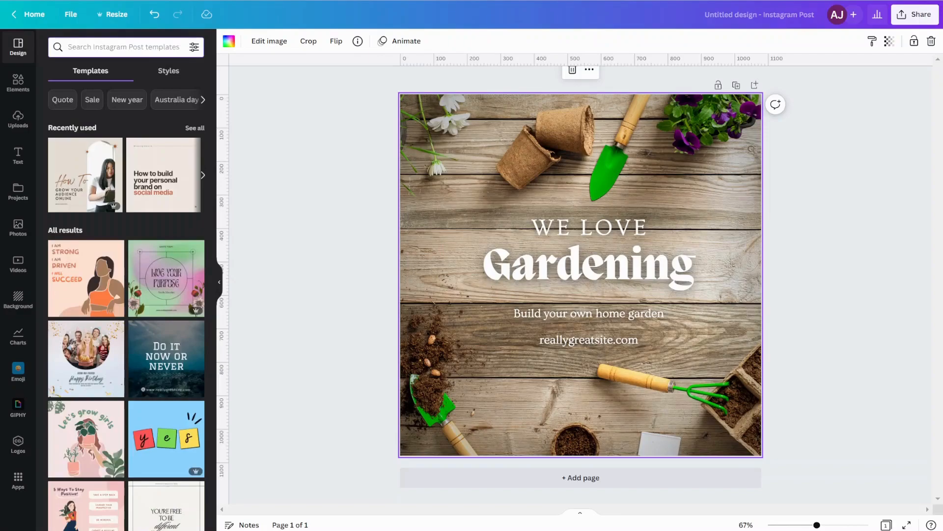
text(carpentry)
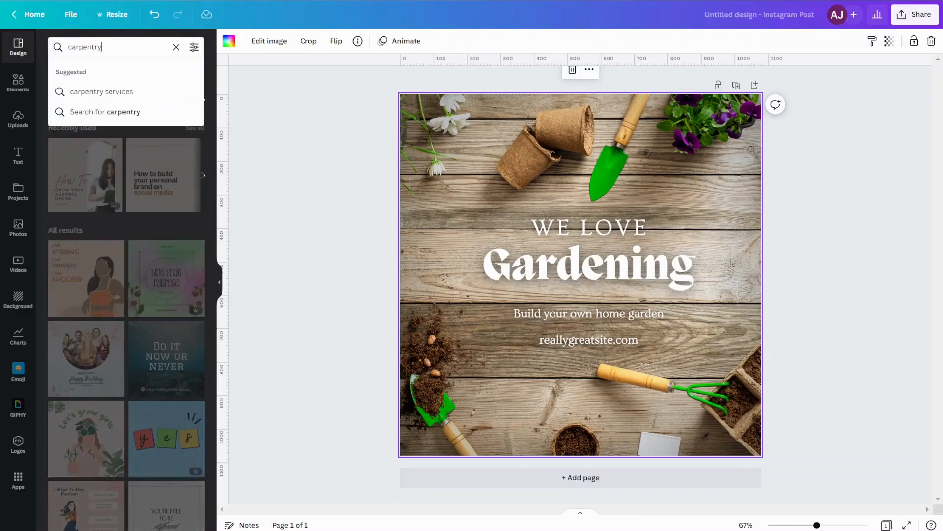
key(BackSpace)
text(r)
key(Return)
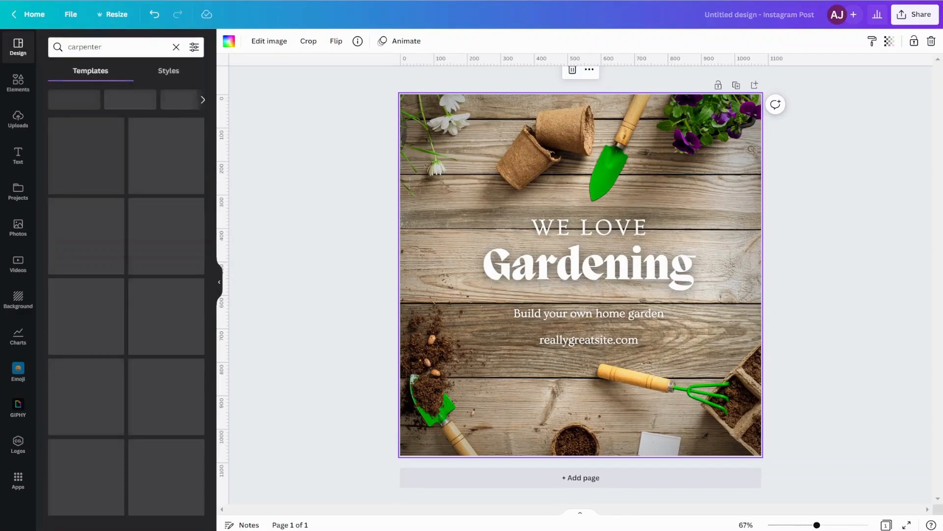
scroll(153, 286, down, 12)
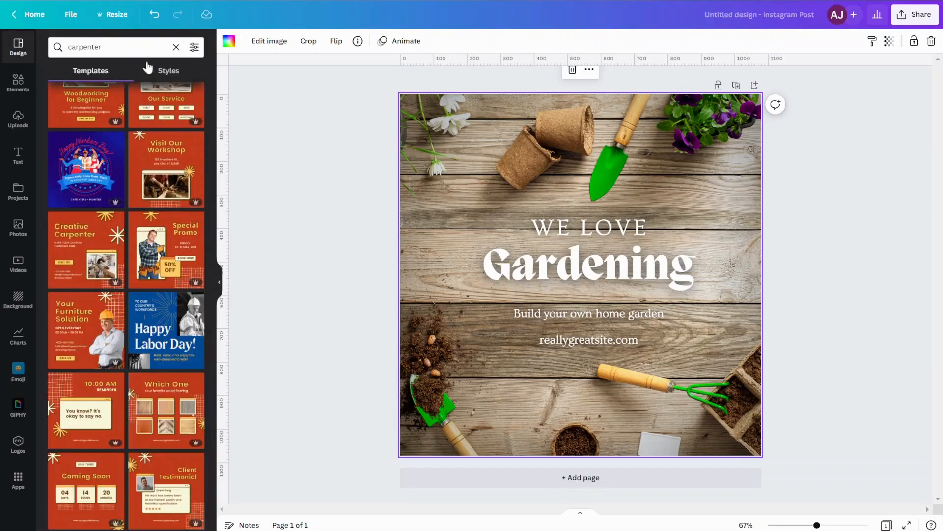
- Search the templates for "inspirational" and apply the "Never give up on your dream" design with the sunset sky
click(176, 46)
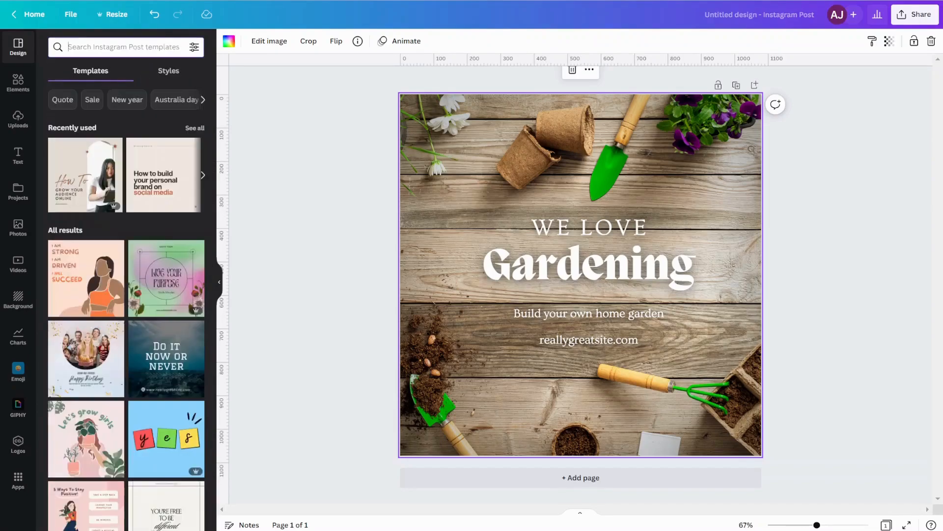
text(inspirational)
key(Return)
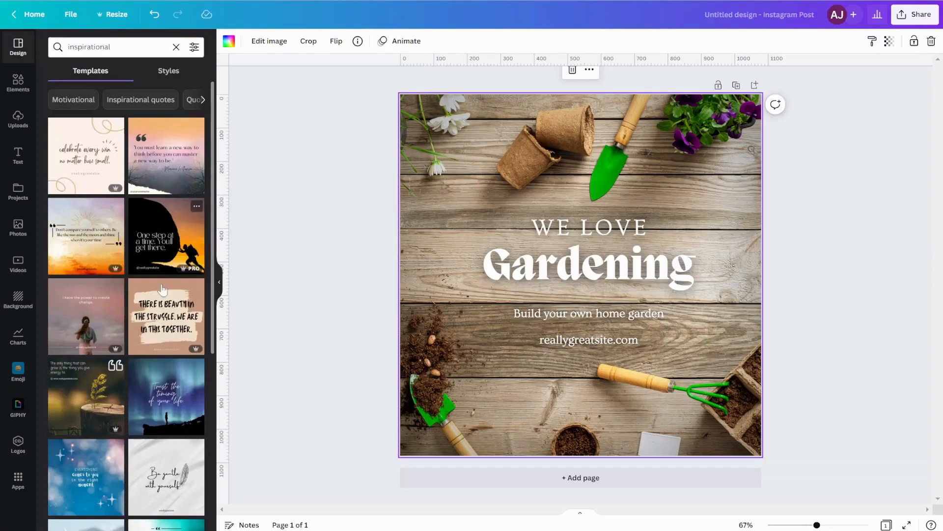
scroll(154, 297, down, 8)
scroll(155, 297, down, 2)
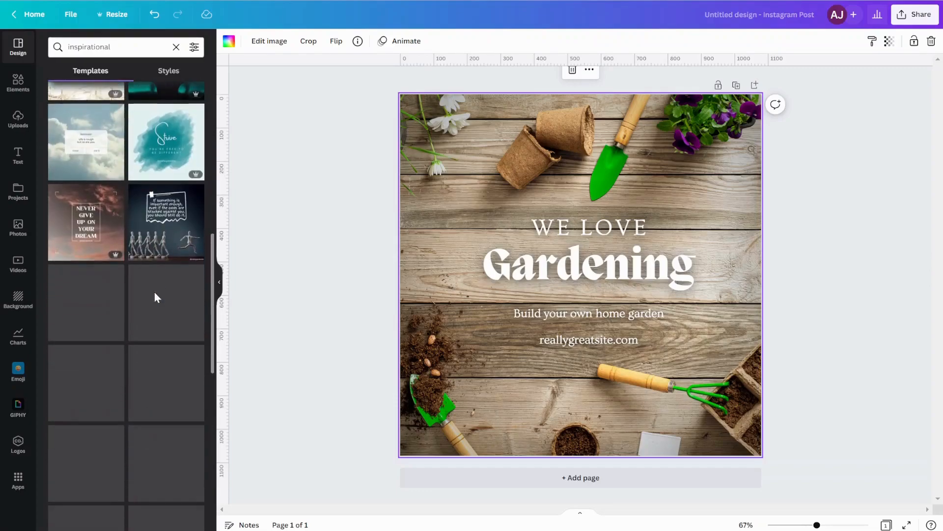
click(72, 228)
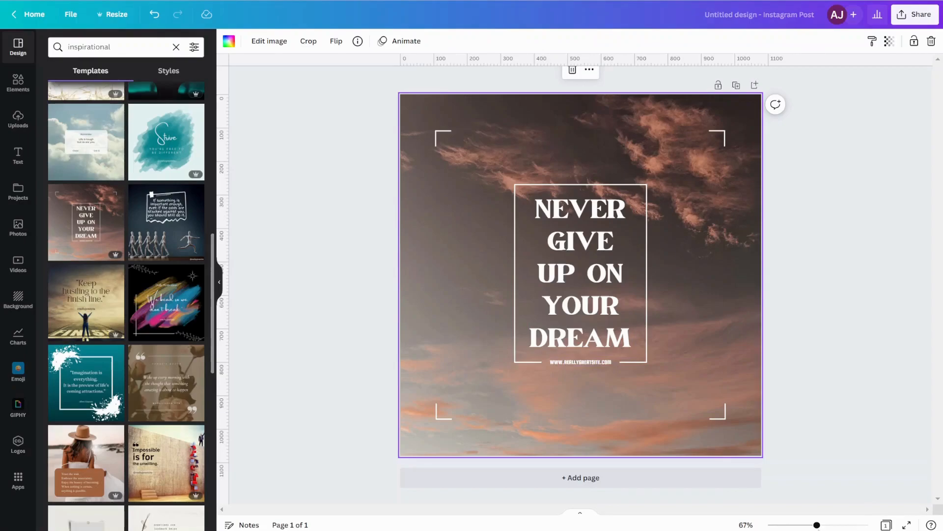
- Change the placeholder website address beneath the quote to "mycompany.com"
drag(817, 525, 831, 525)
scroll(590, 238, down, 1)
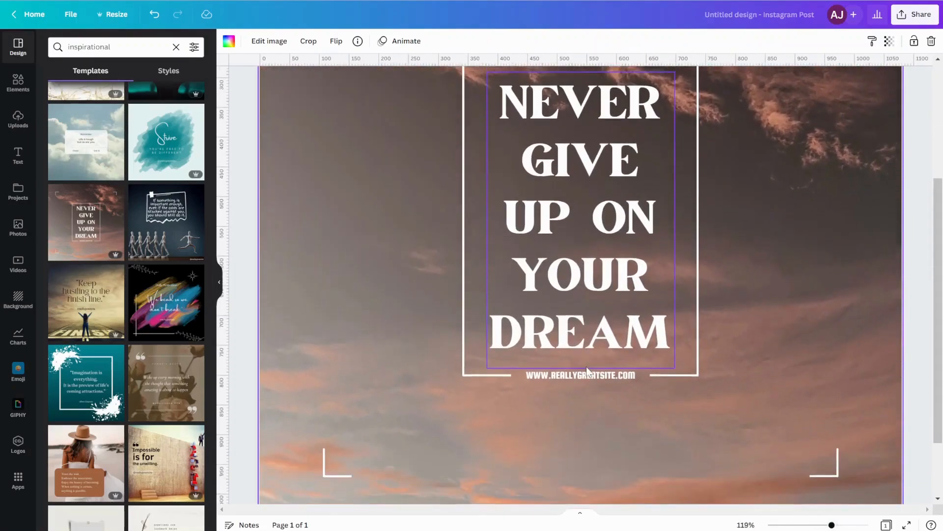
double_click(586, 374)
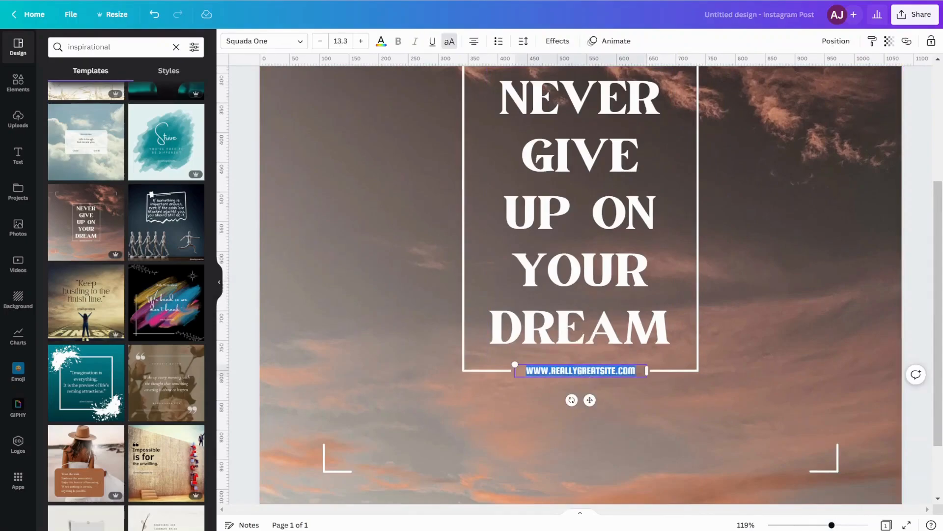
click(622, 371)
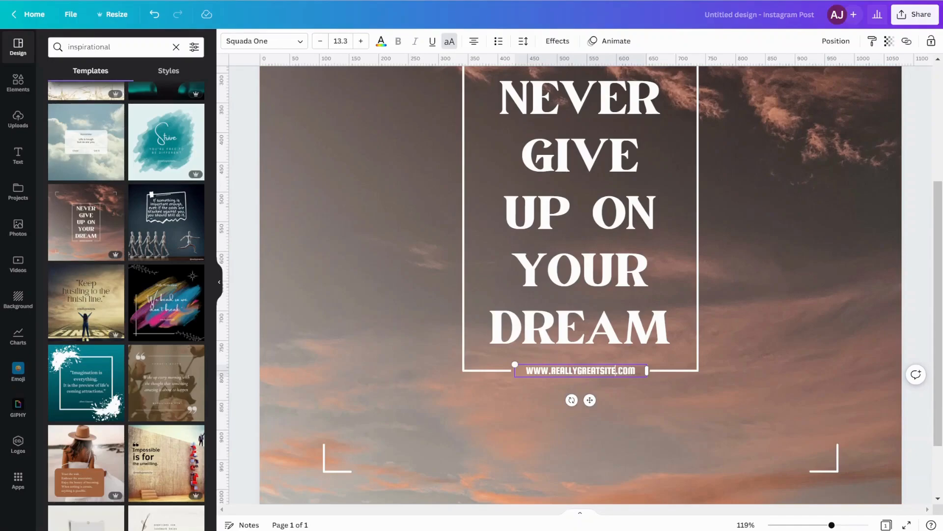
key(shift+Left)
key(shift+Left)
key(shift+Left)
key(shift+Left)
key(shift+Left)
key(shift+Left)
key(shift+Left)
key(shift+Left)
key(shift+Left)
key(shift+Left)
key(shift+Left)
key(shift+Left)
key(shift+Left)
key(shift+Left)
key(shift+Left)
key(shift+Left)
key(shift+Left)
key(shift+Left)
key(shift+Left)
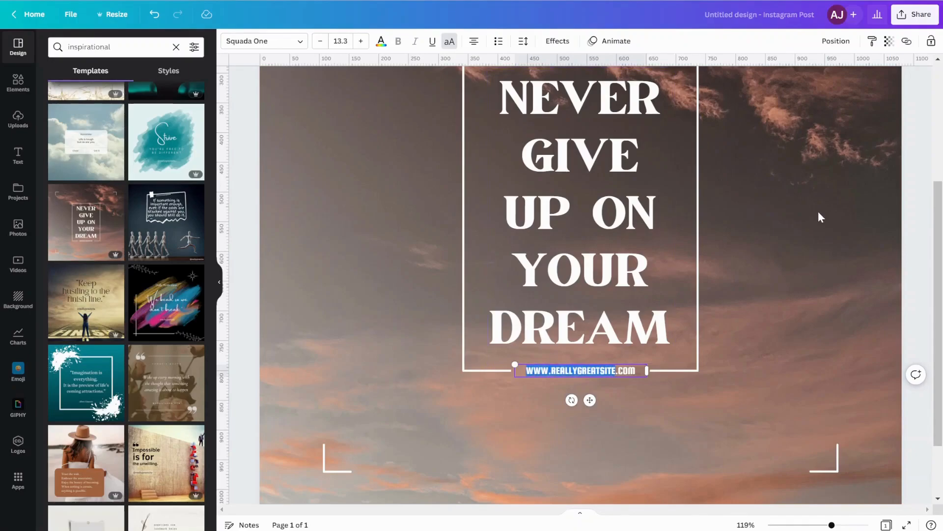
text(mycompany)
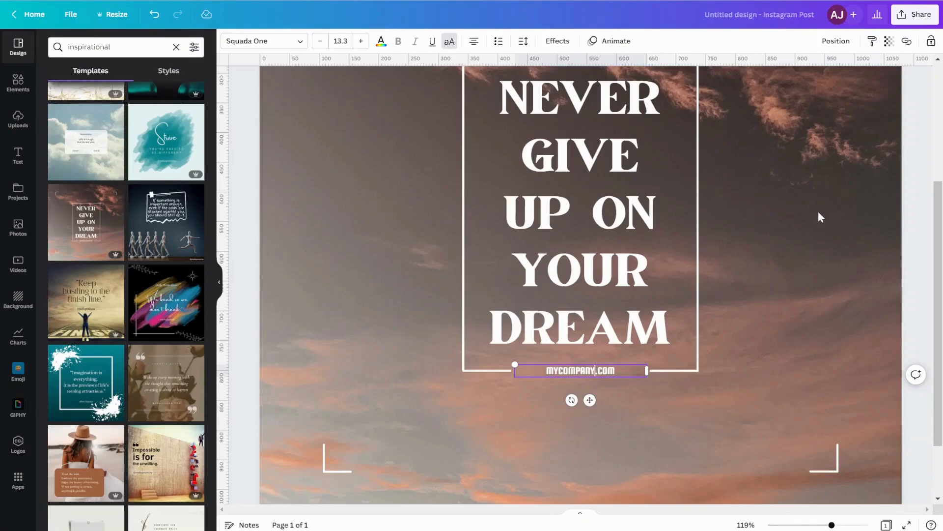
click(781, 300)
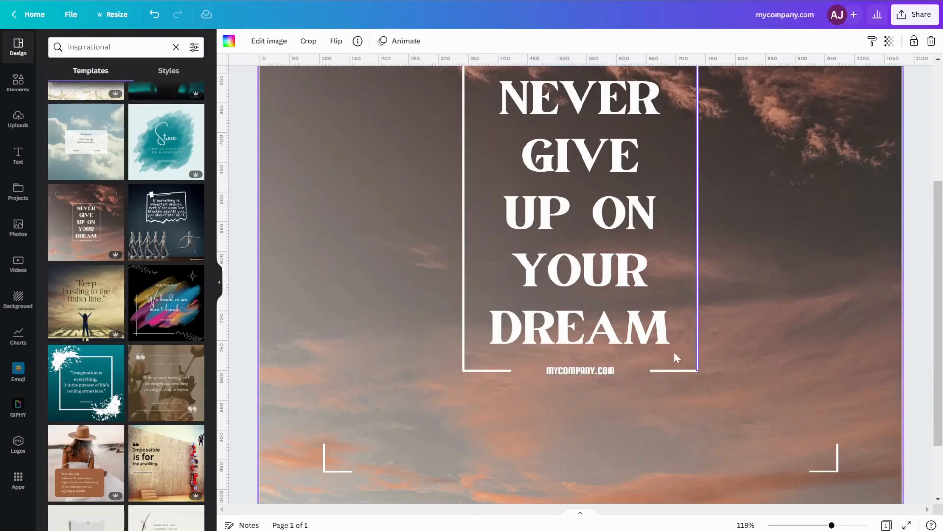
key(ctrl+0)
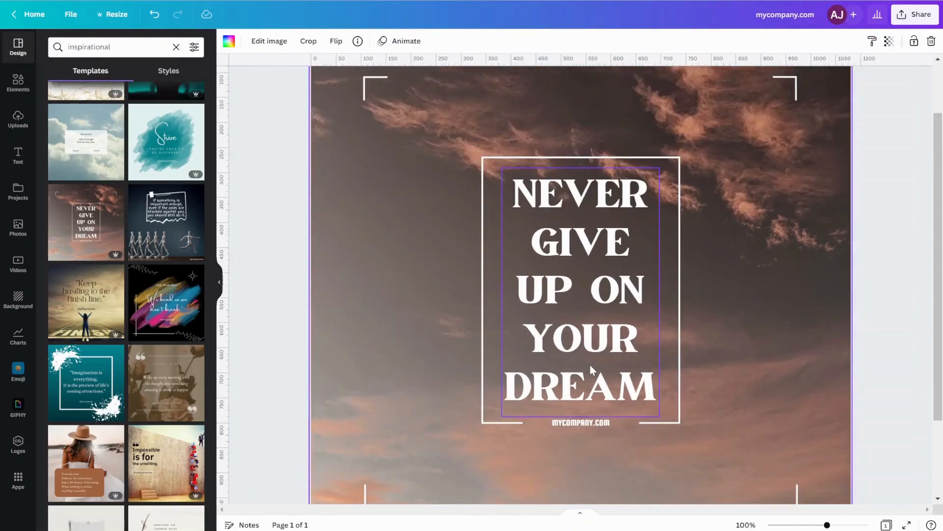
- Change the font of the whole "Never give up on your dream" quote to Inter
key(ctrl+alt+0)
click(565, 317)
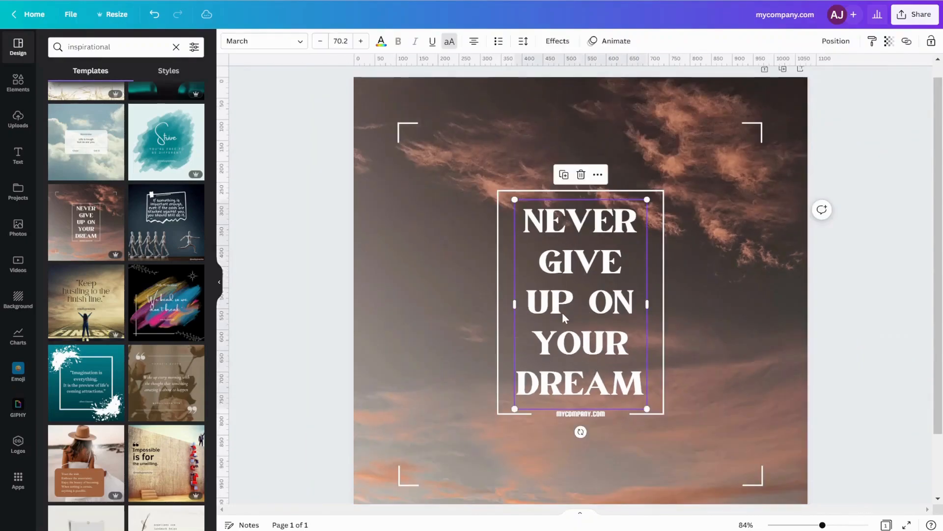
key(ctrl+a)
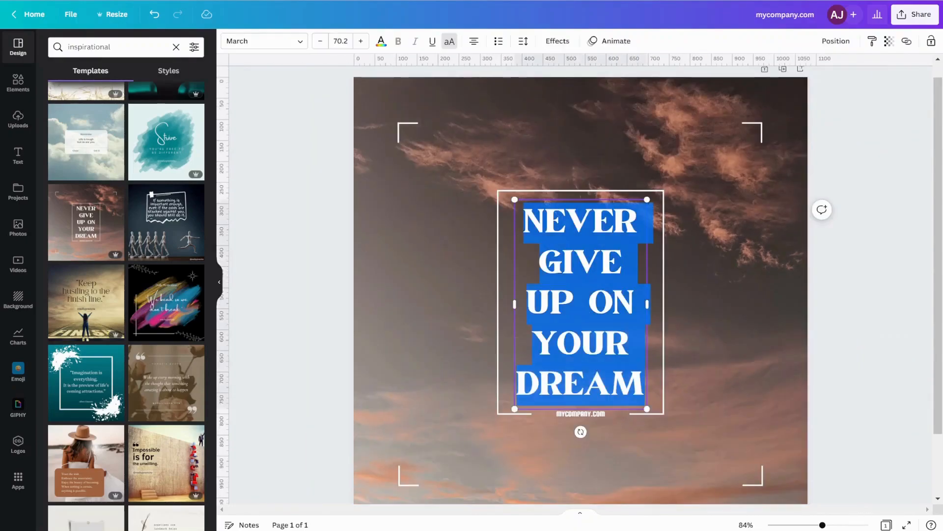
click(301, 42)
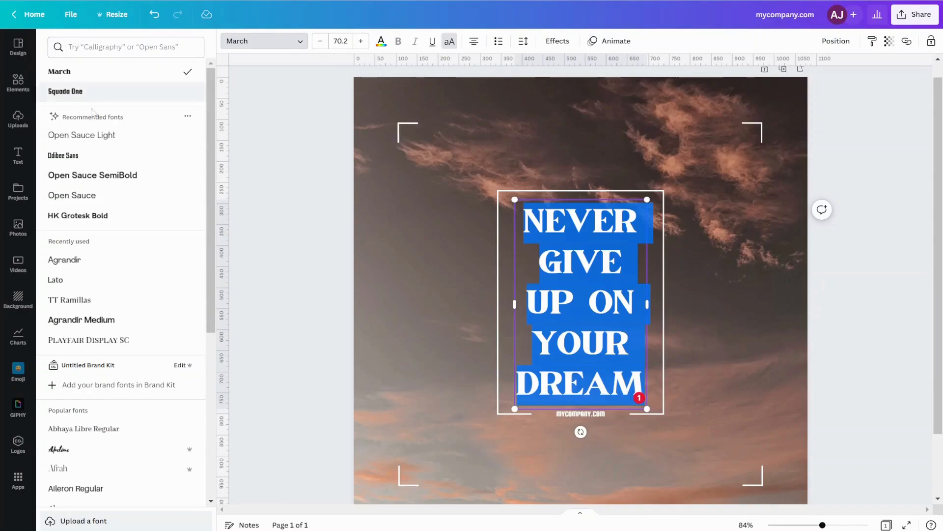
scroll(130, 185, down, 6)
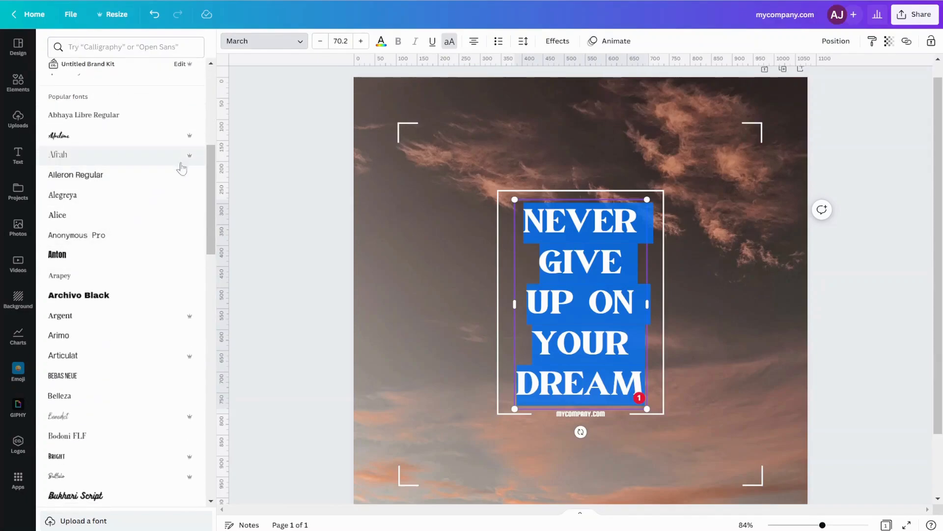
mouse_move(190, 161)
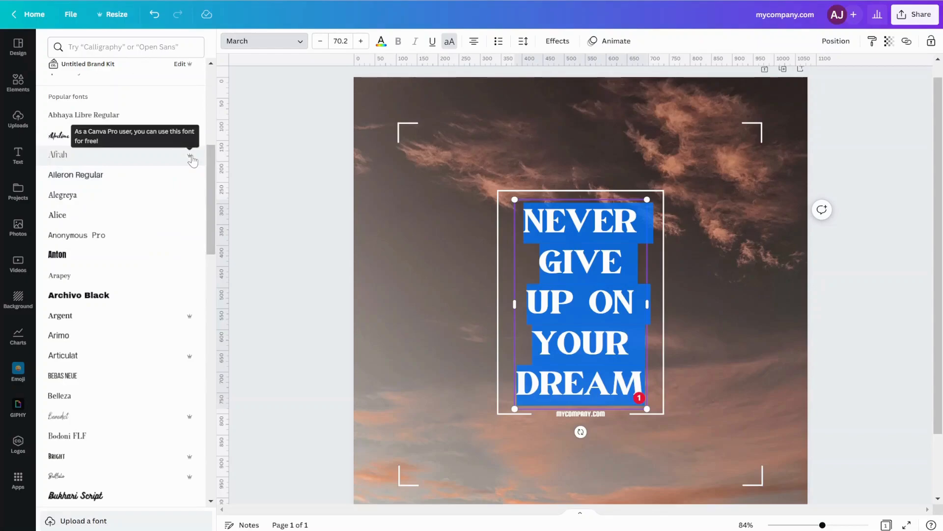
scroll(91, 266, down, 3)
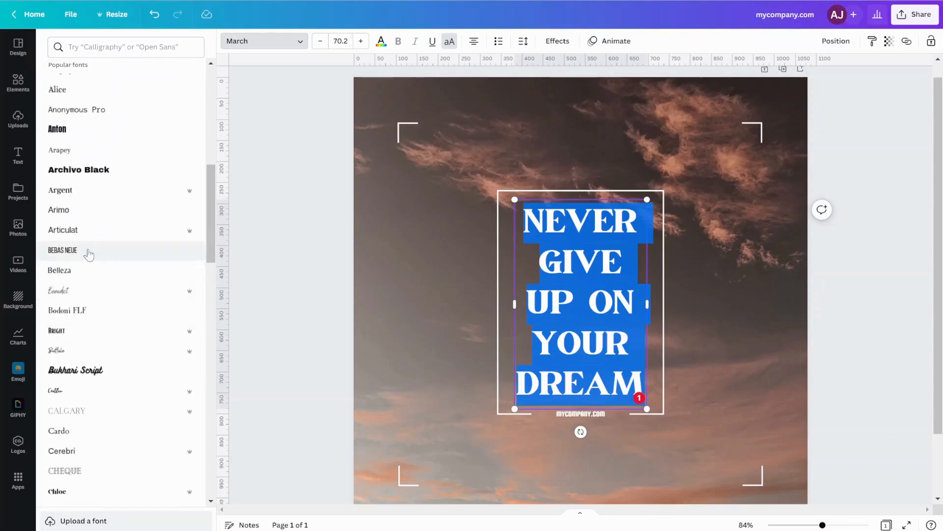
scroll(73, 304, down, 10)
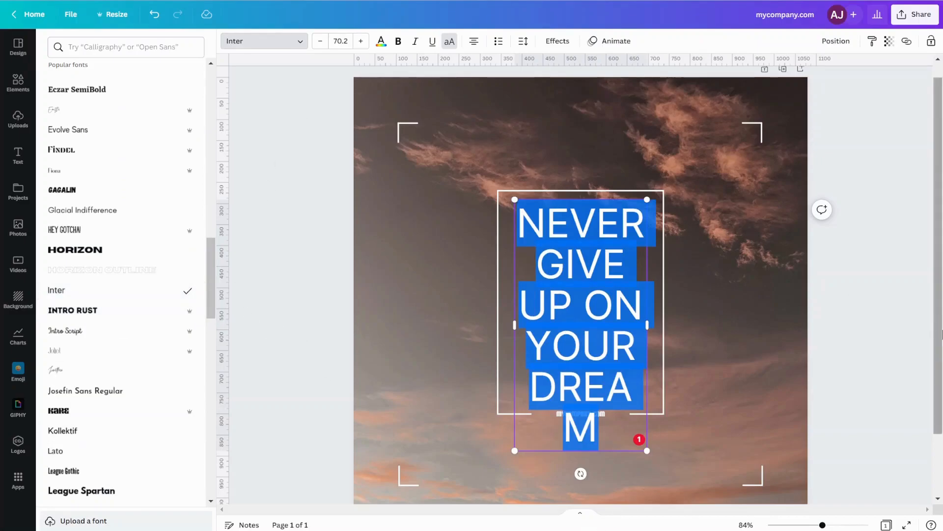
click(262, 316)
scroll(833, 353, down, 1)
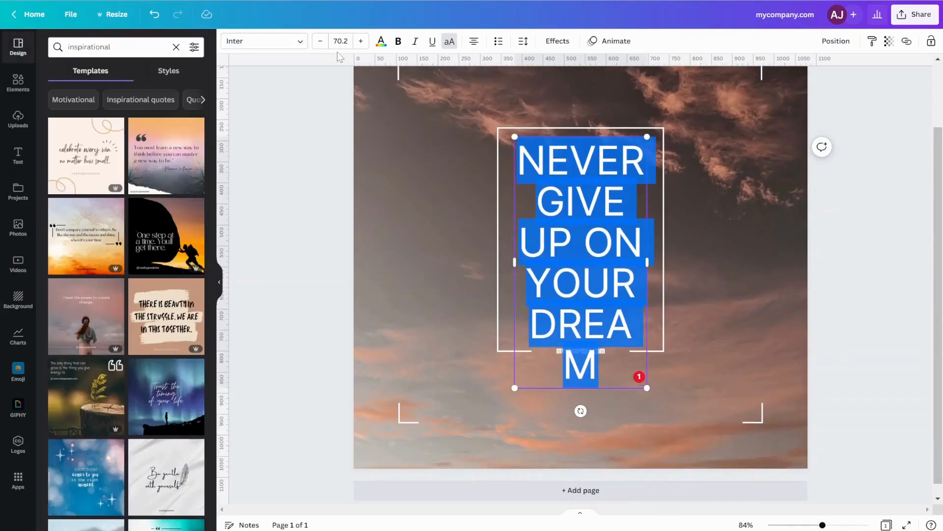
- Reduce the quote's font size to 62.2 so that "DREAM" fits on one line
click(320, 43)
click(319, 44)
click(319, 43)
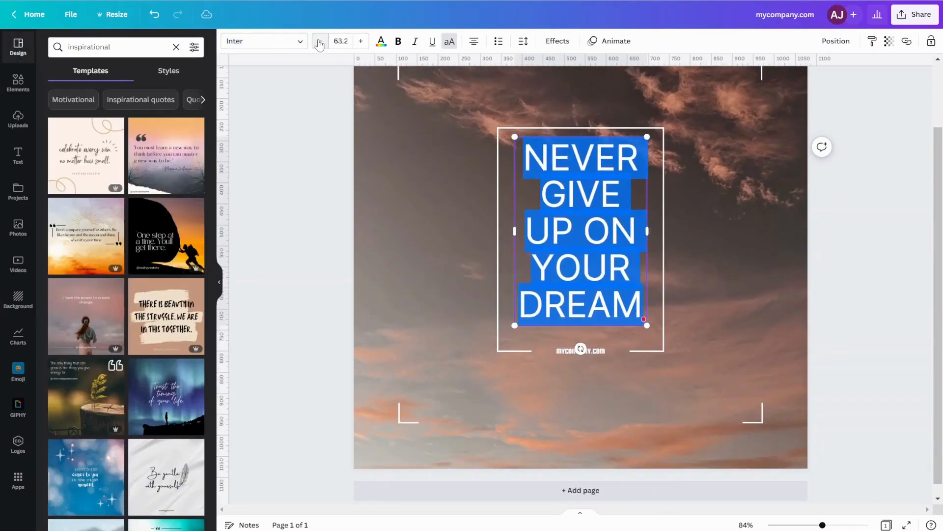
click(320, 44)
click(841, 311)
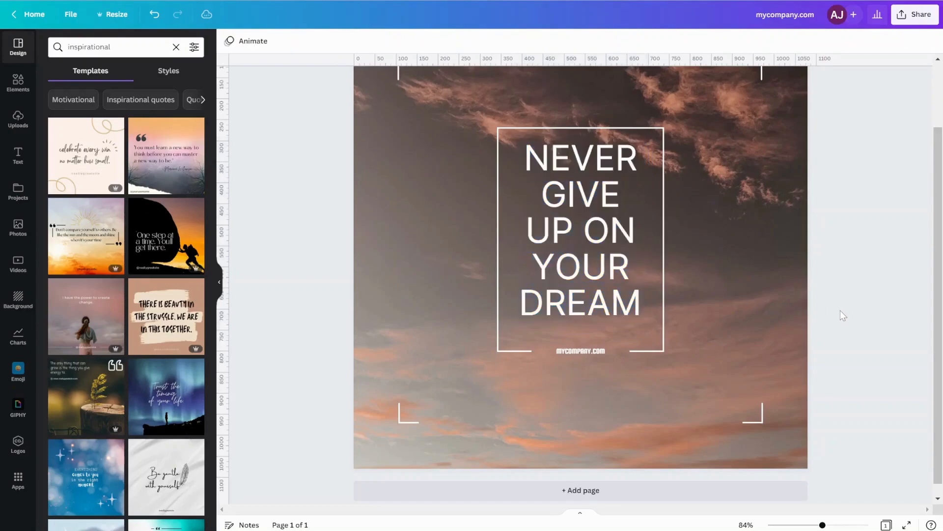
scroll(841, 314, up, 2)
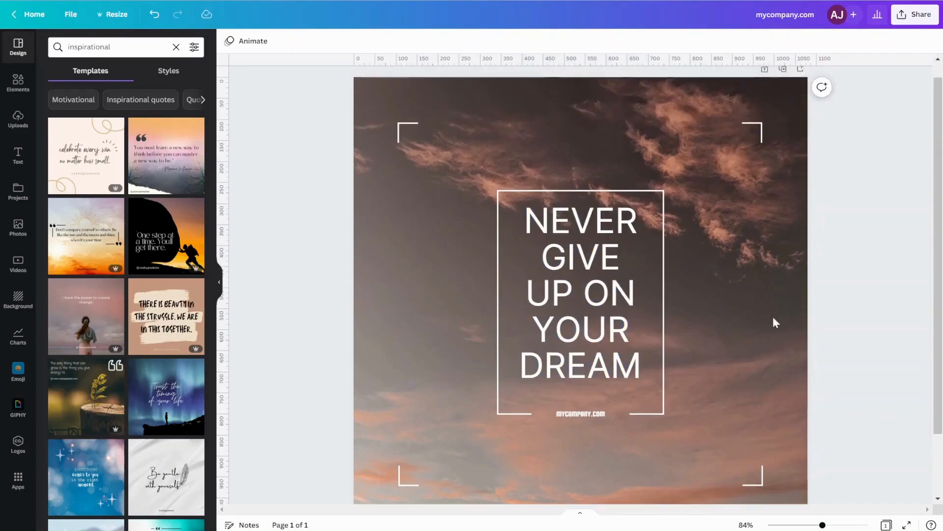
- Move the quote down so it sits centred on the page inside the white frame
click(217, 281)
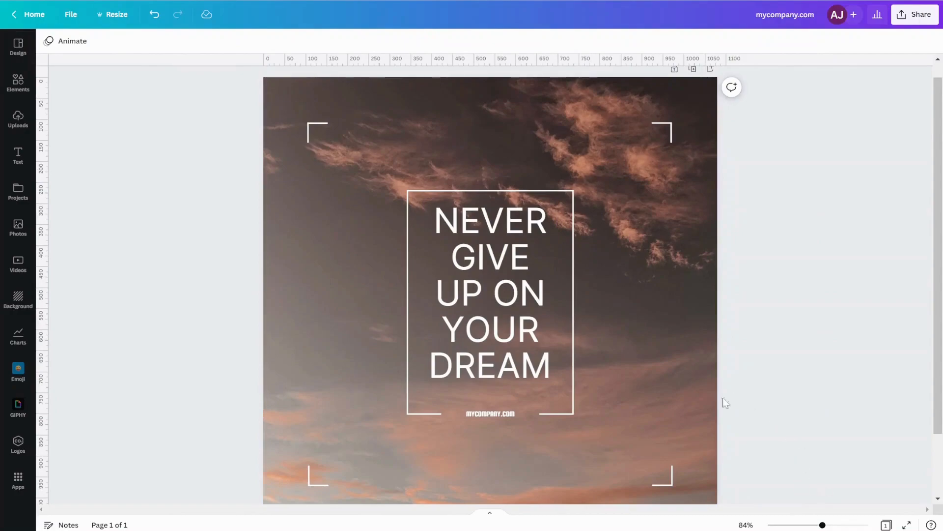
scroll(694, 394, down, 1)
scroll(649, 397, up, 1)
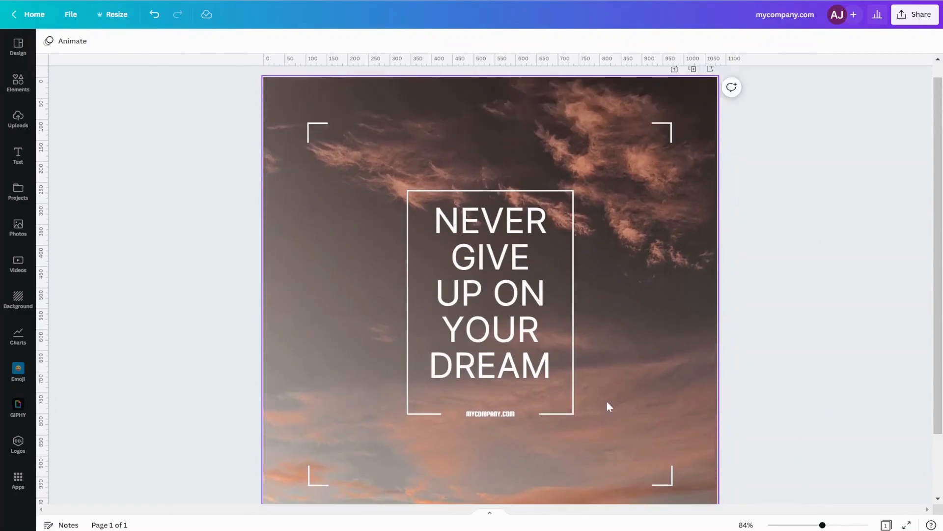
click(512, 354)
drag(512, 354, 511, 355)
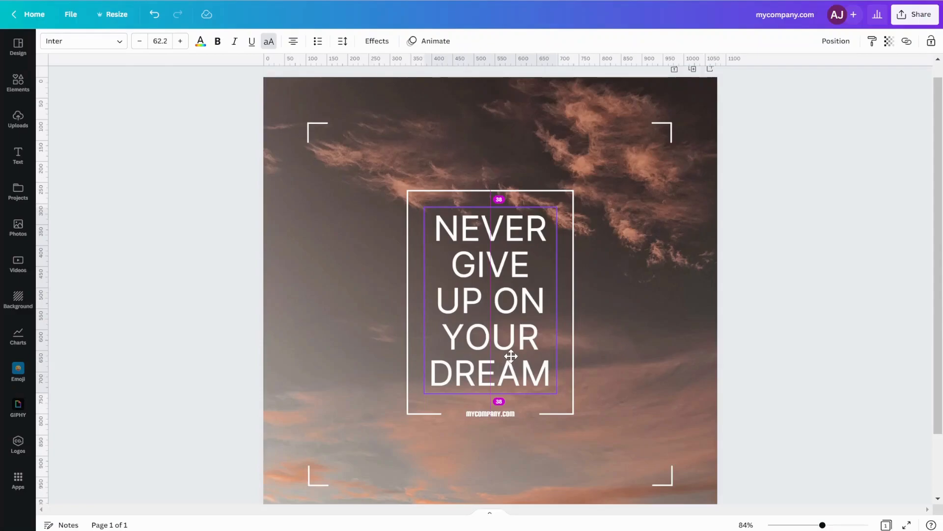
drag(511, 355, 511, 360)
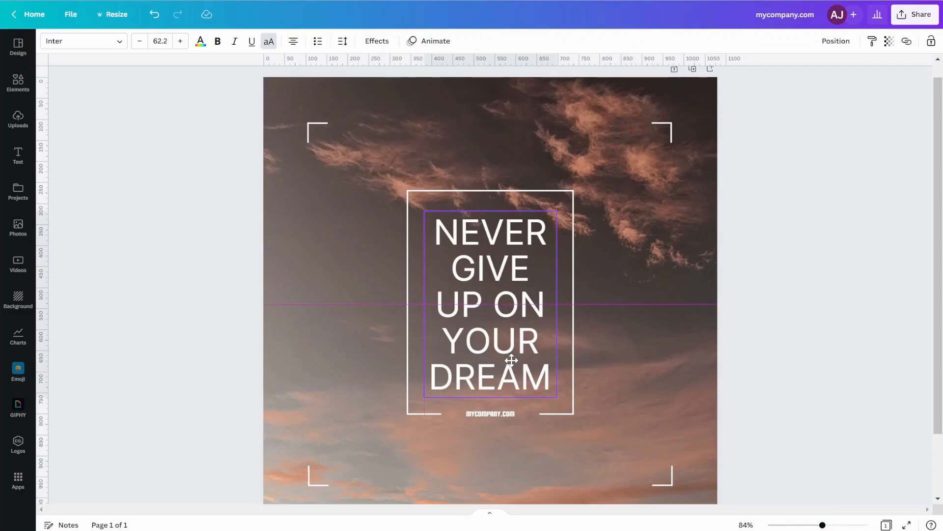
drag(512, 364, 512, 364)
click(847, 325)
- Make the quote text bold, keeping its white colour
scroll(847, 325, down, 3)
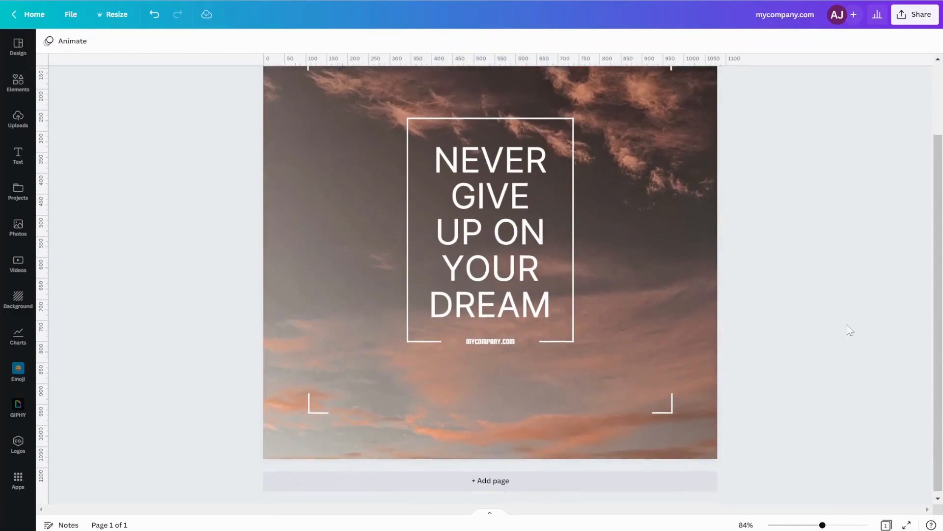
scroll(847, 325, up, 3)
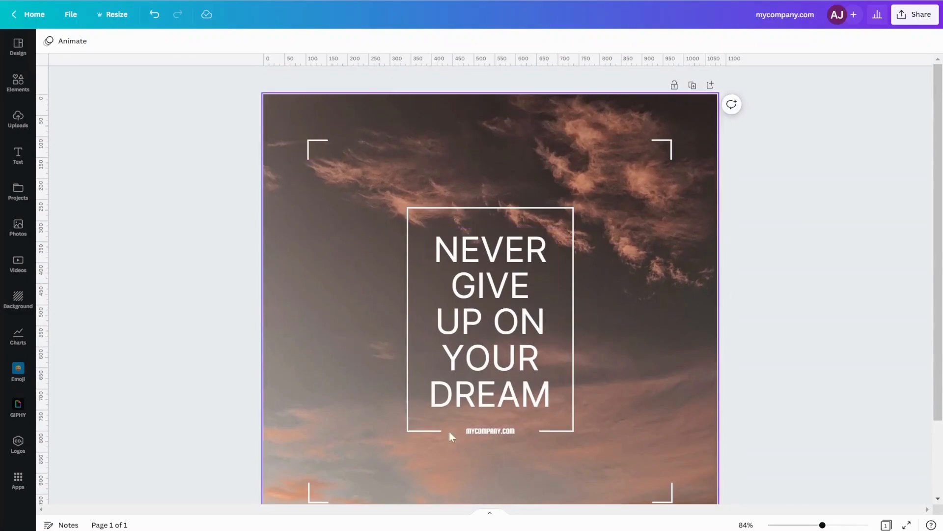
scroll(693, 282, down, 2)
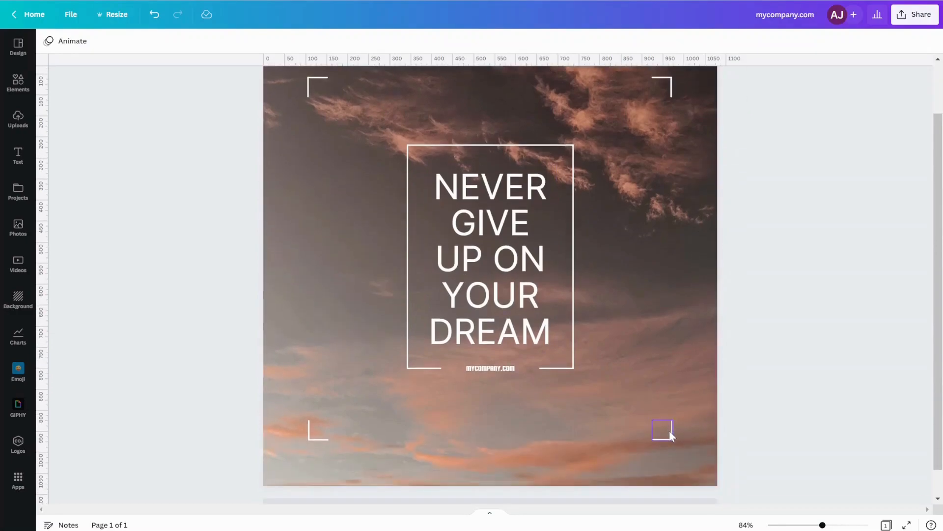
click(487, 266)
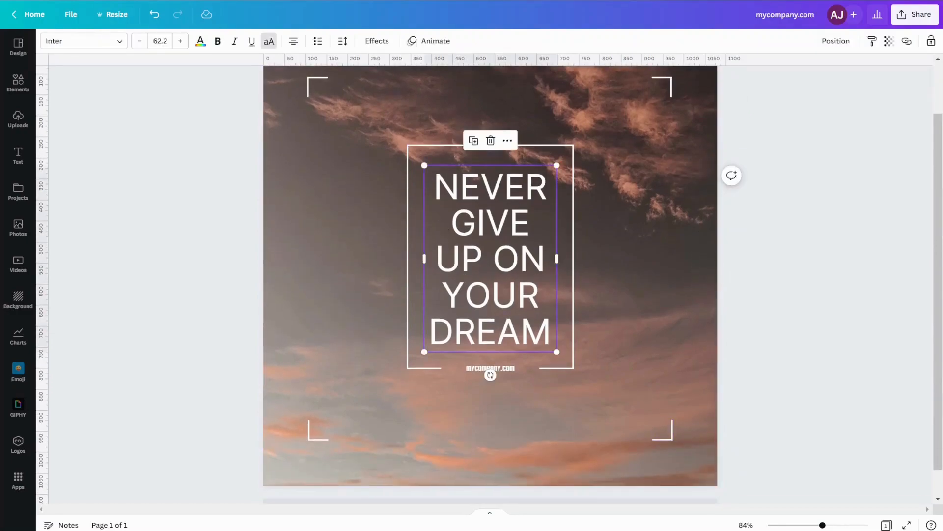
click(201, 43)
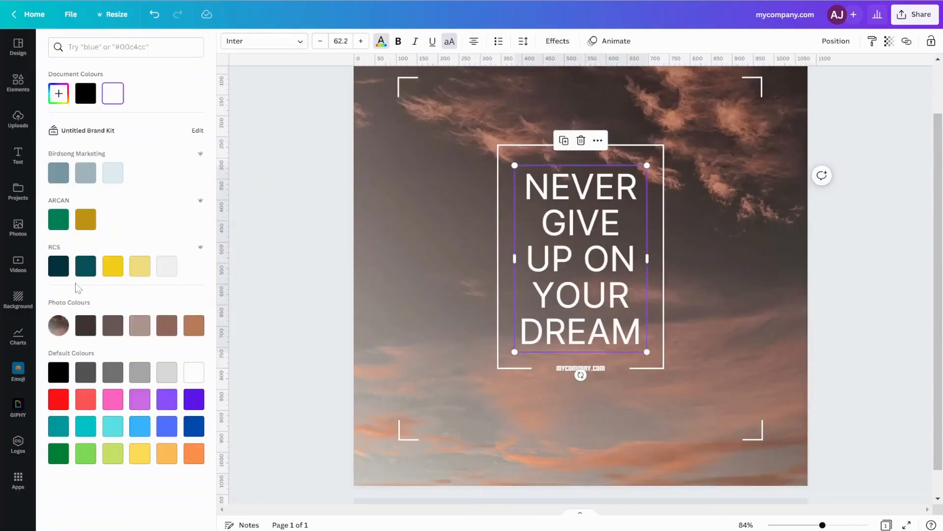
click(398, 41)
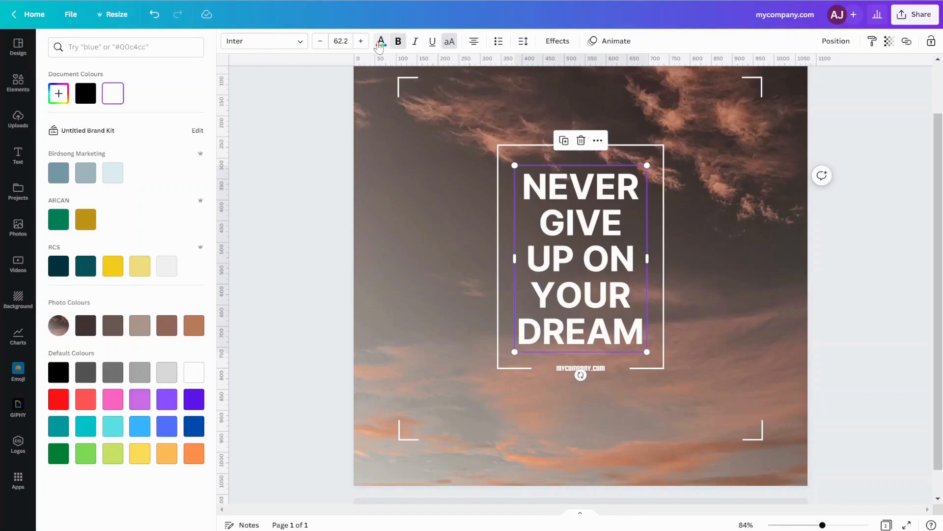
click(265, 171)
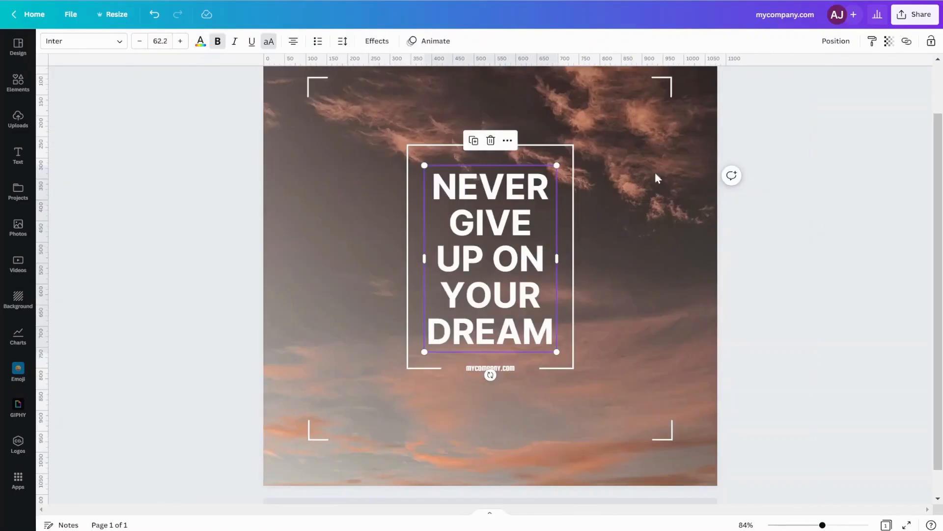
click(816, 168)
- Cycle the quote's text alignment through the other options and back to centred
click(451, 189)
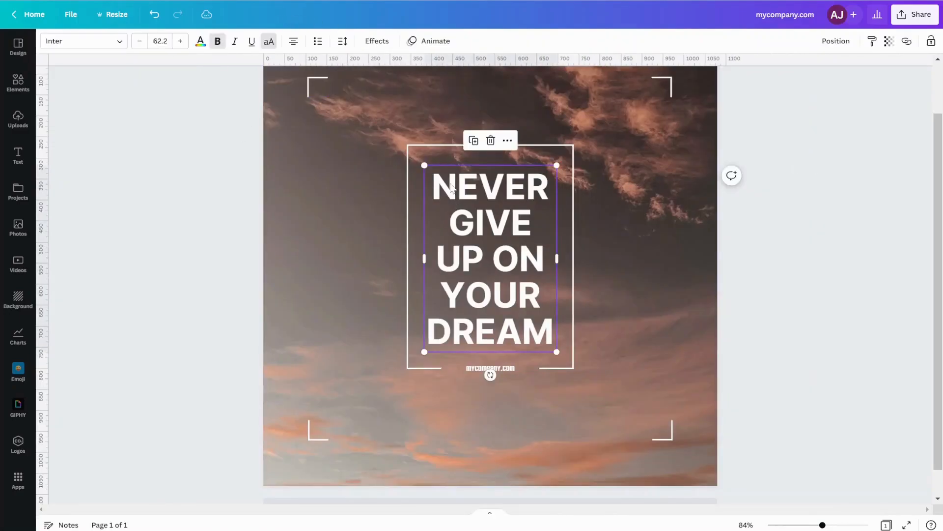
click(294, 47)
click(295, 48)
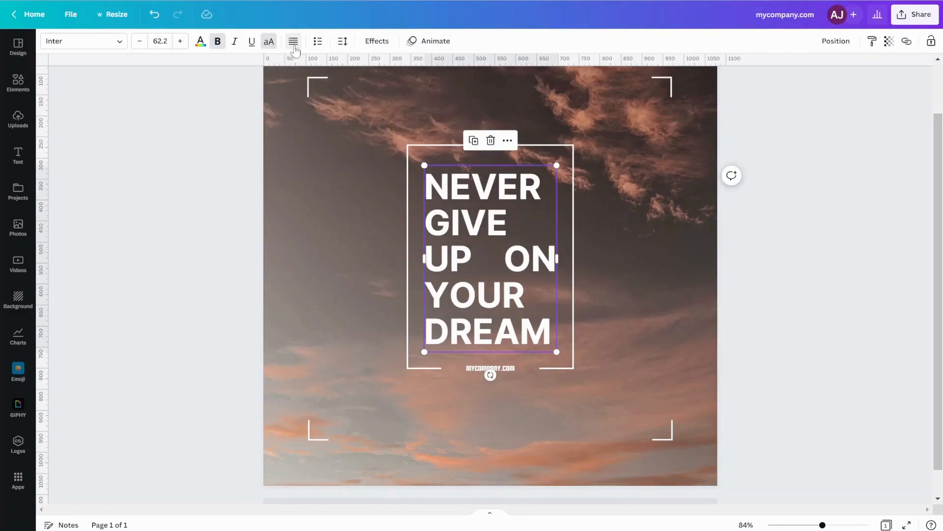
click(295, 47)
click(295, 48)
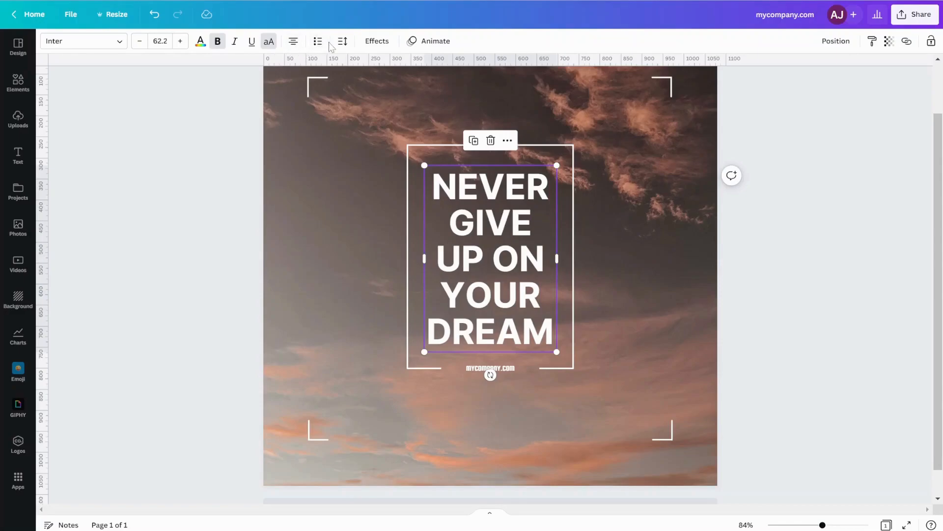
- Set the quote's line spacing to 1.07, try a letter spacing of 46, and undo the letter spacing change
click(344, 42)
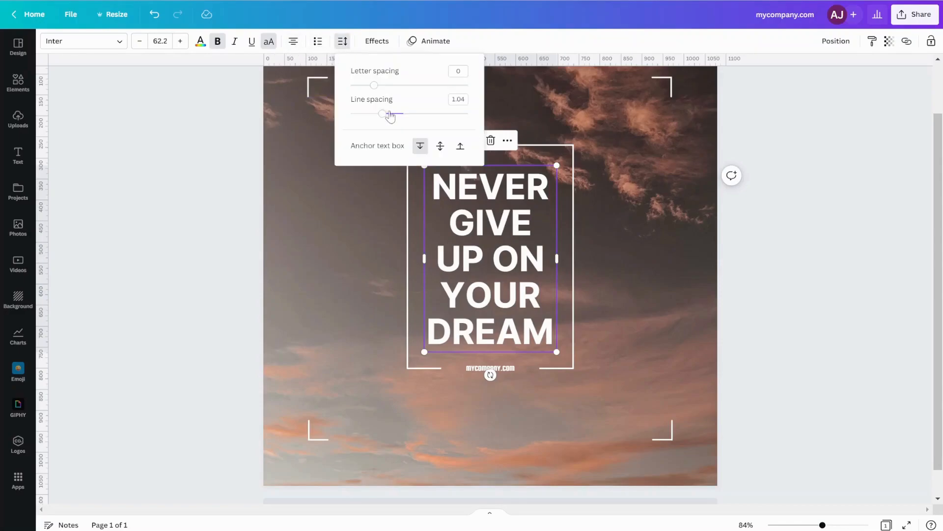
drag(383, 116, 381, 96)
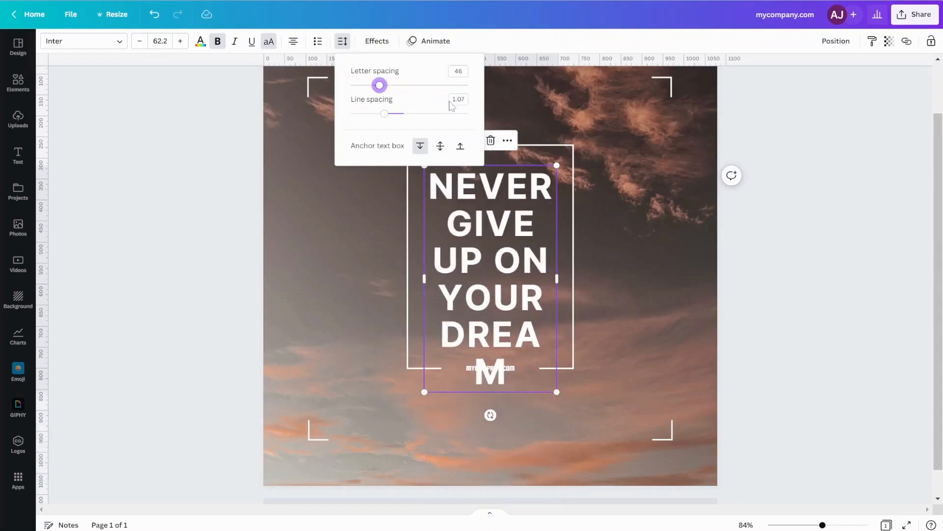
click(259, 153)
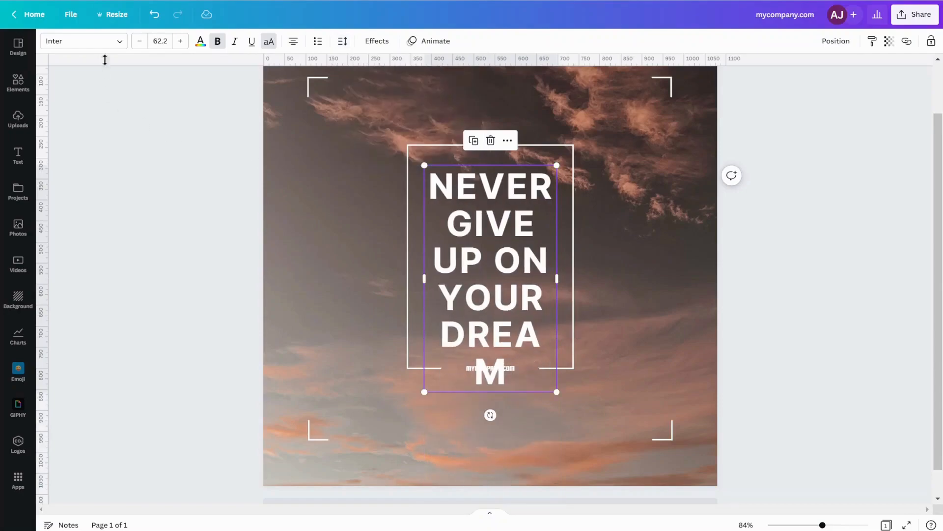
click(157, 22)
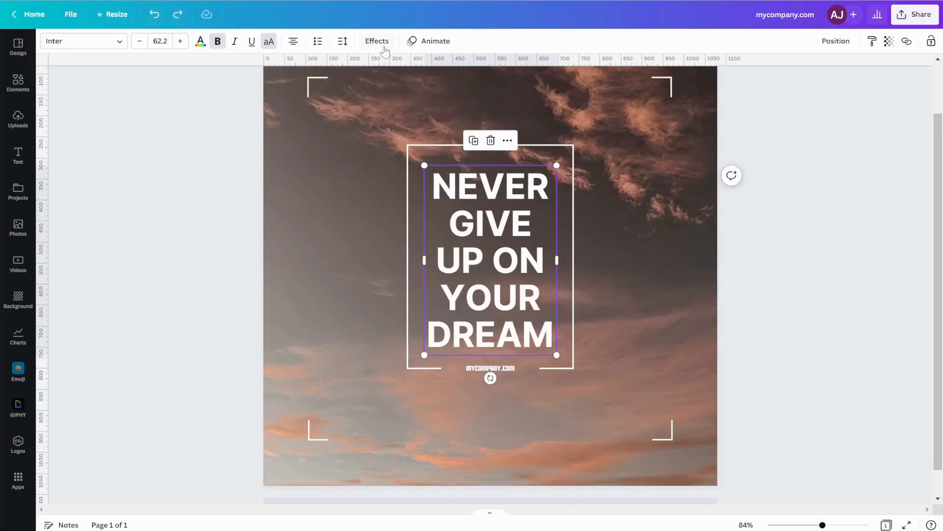
click(786, 362)
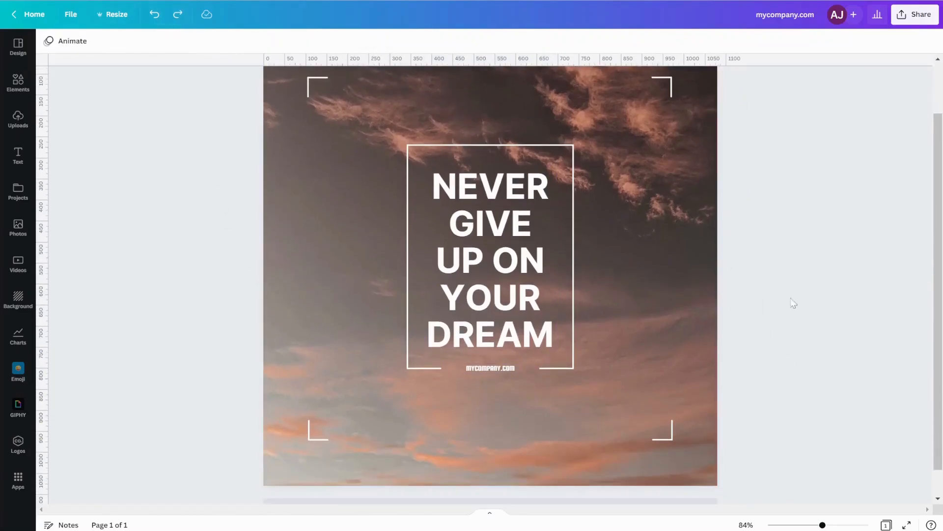
- Apply the Corporate page animation to the quote post after browsing the available animation styles
click(546, 170)
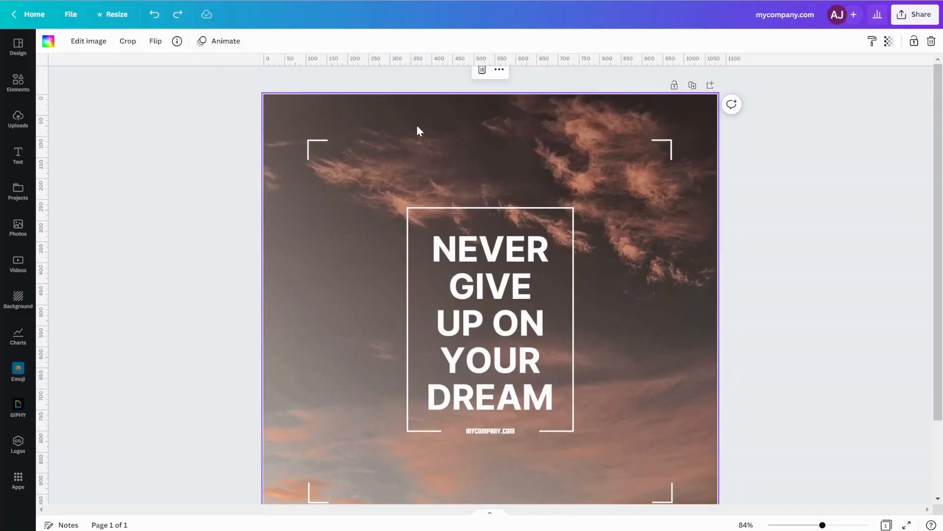
click(220, 42)
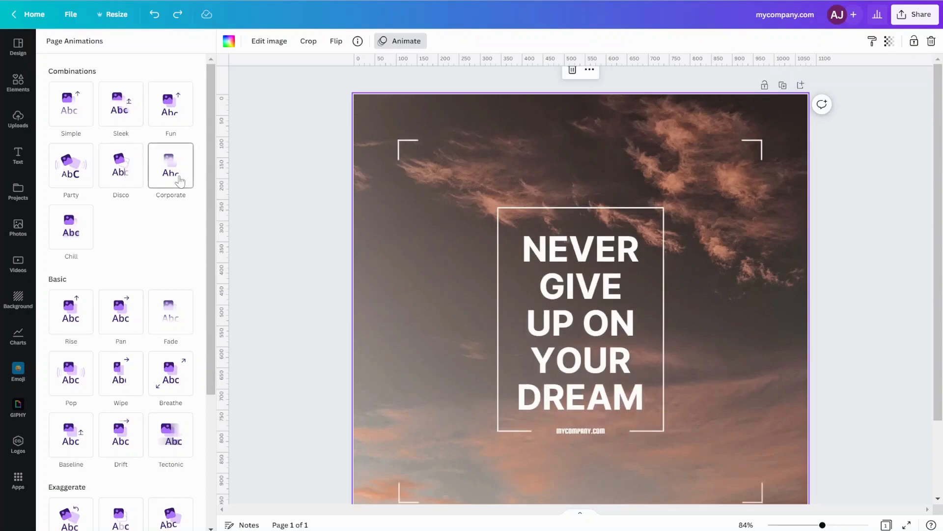
scroll(149, 235, down, 3)
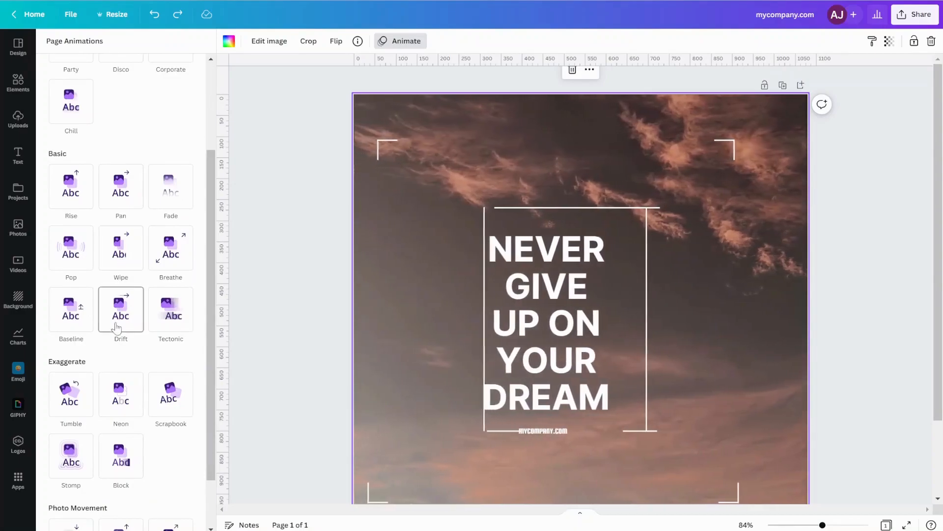
scroll(74, 398, down, 3)
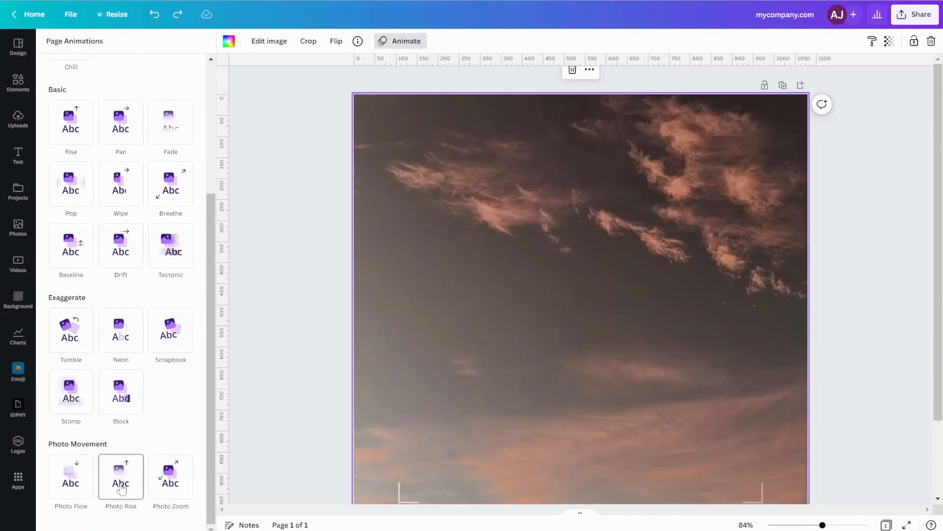
scroll(123, 368, up, 4)
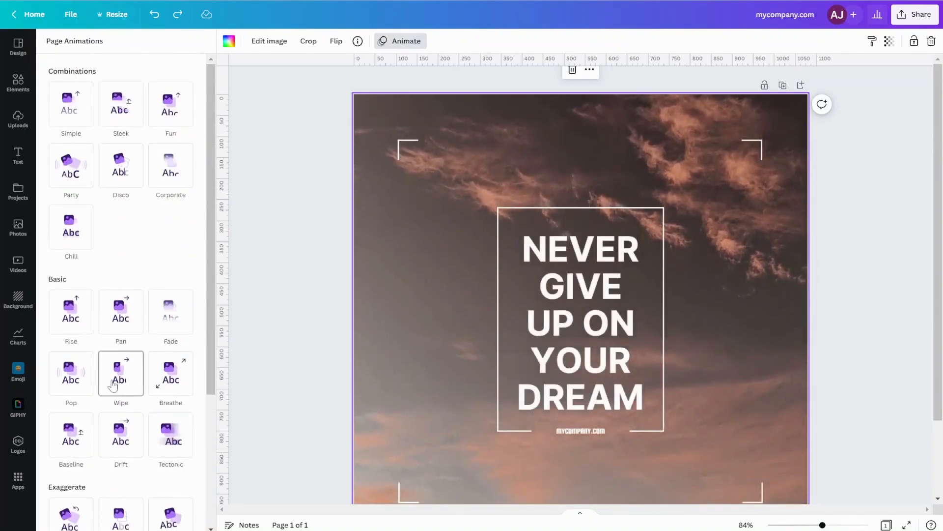
click(163, 180)
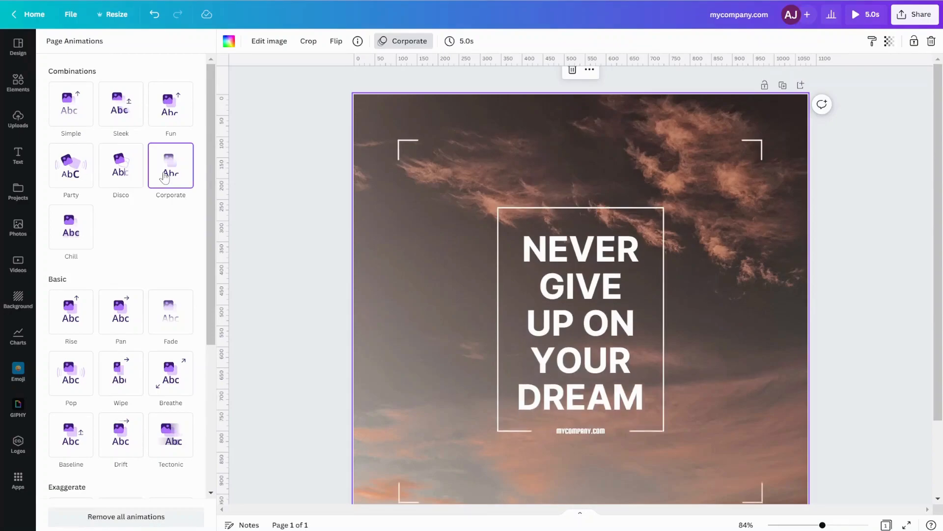
scroll(172, 342, down, 1)
scroll(172, 339, up, 1)
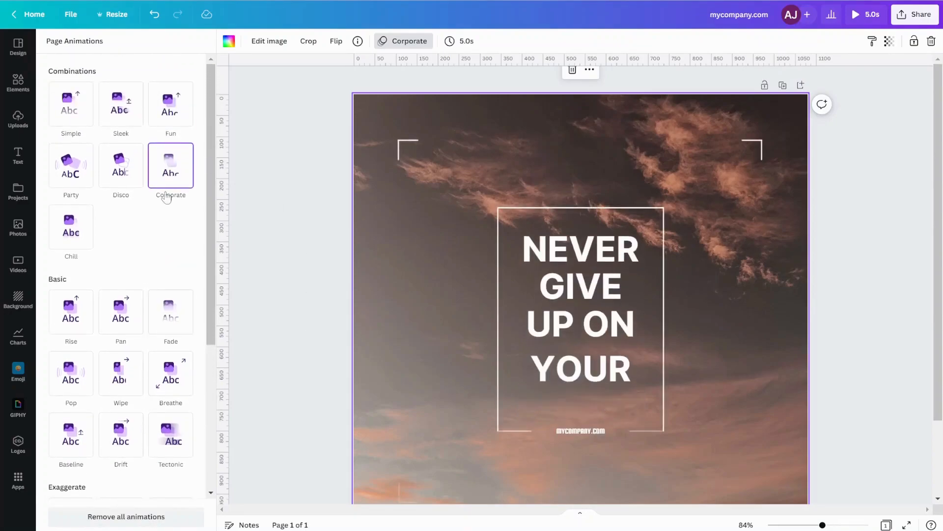
click(262, 175)
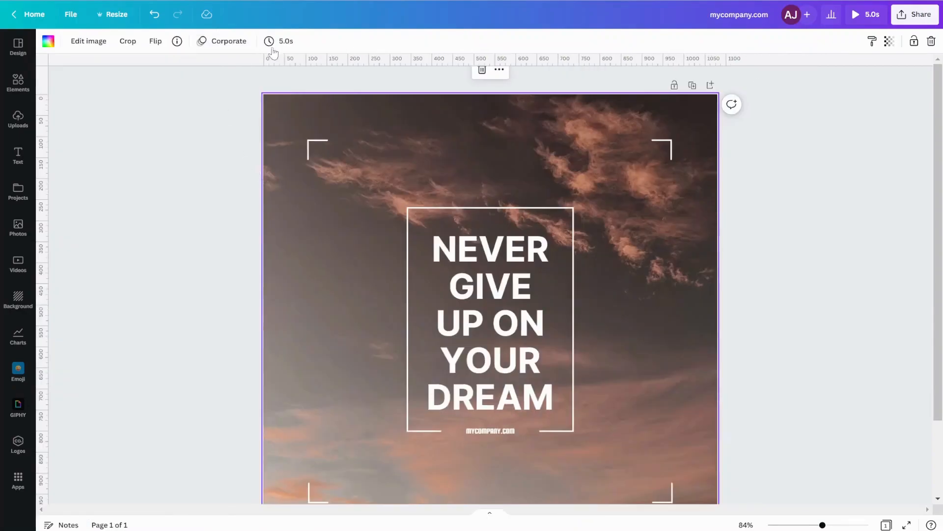
- Set the page's display duration to 4.0 seconds
click(278, 41)
drag(293, 88, 289, 88)
click(195, 188)
scroll(435, 249, down, 1)
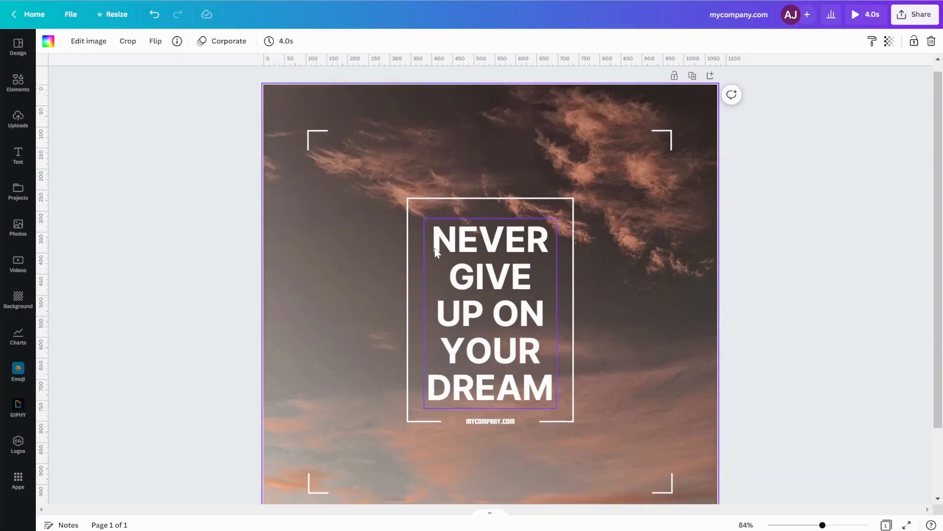
- Play the full preview of the animated post, then close it and clear the selection
click(863, 20)
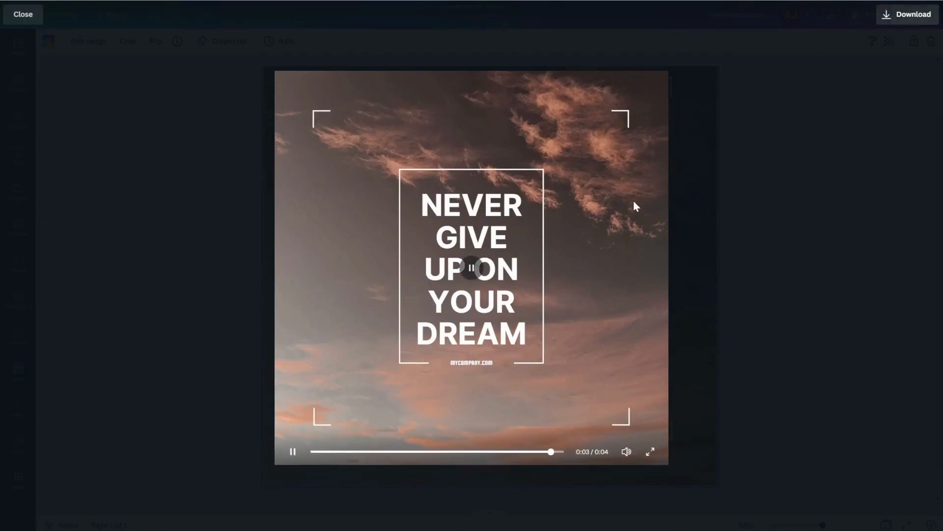
click(473, 265)
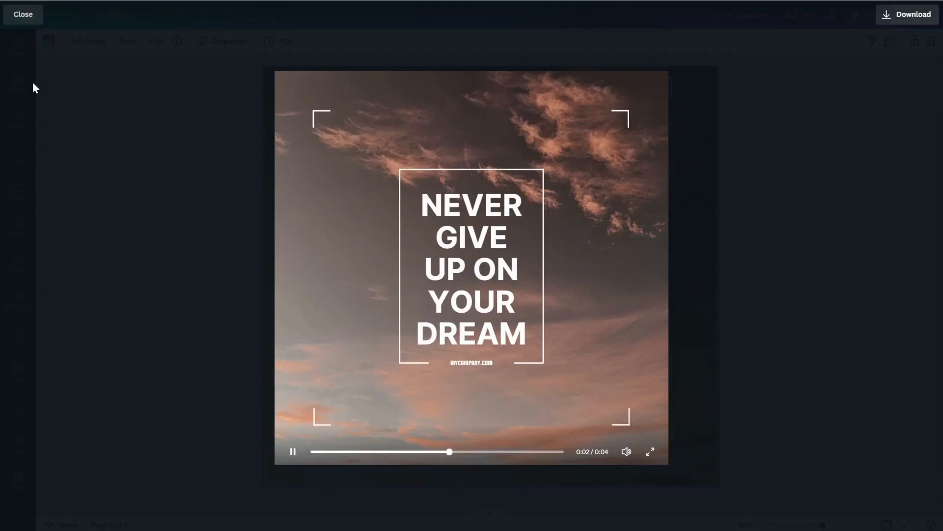
click(23, 14)
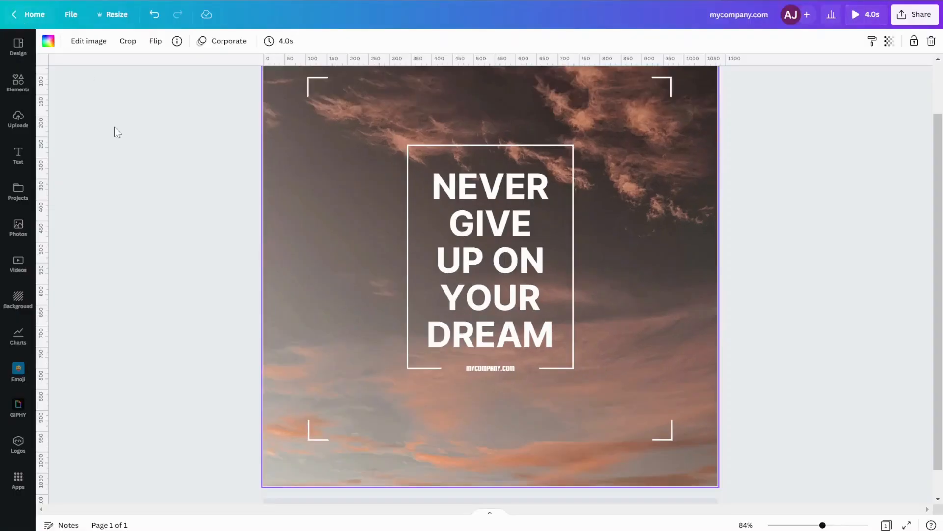
click(158, 191)
- Delete the lower-right corner bracket and the vertical lines of both upper corner brackets
scroll(222, 389, up, 3)
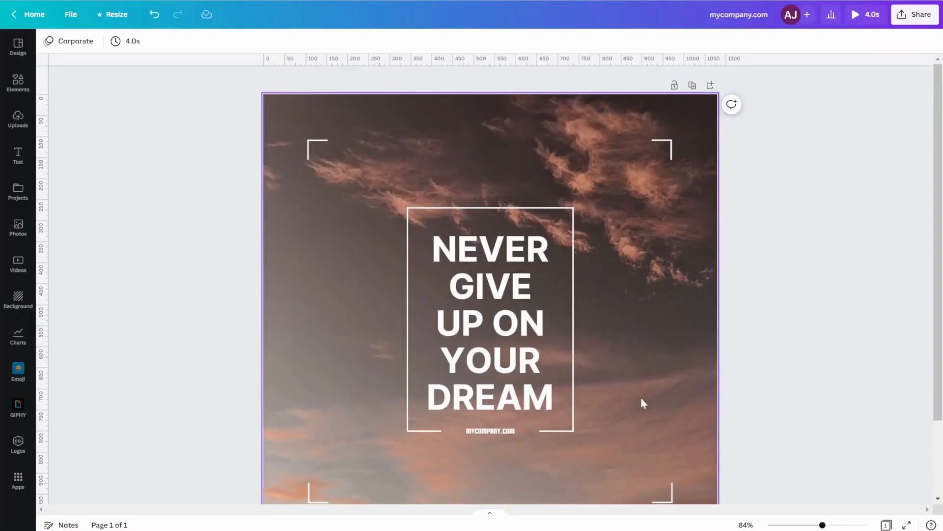
drag(822, 524, 816, 524)
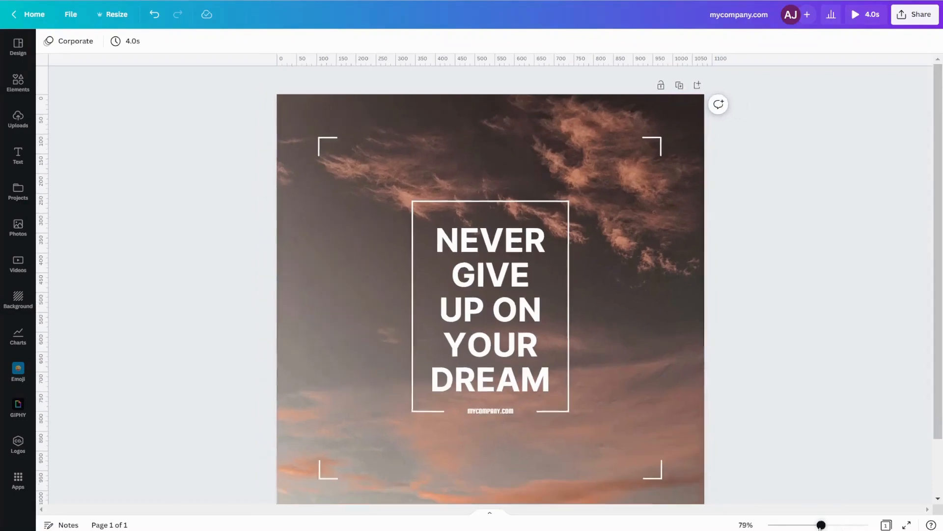
click(630, 135)
click(355, 138)
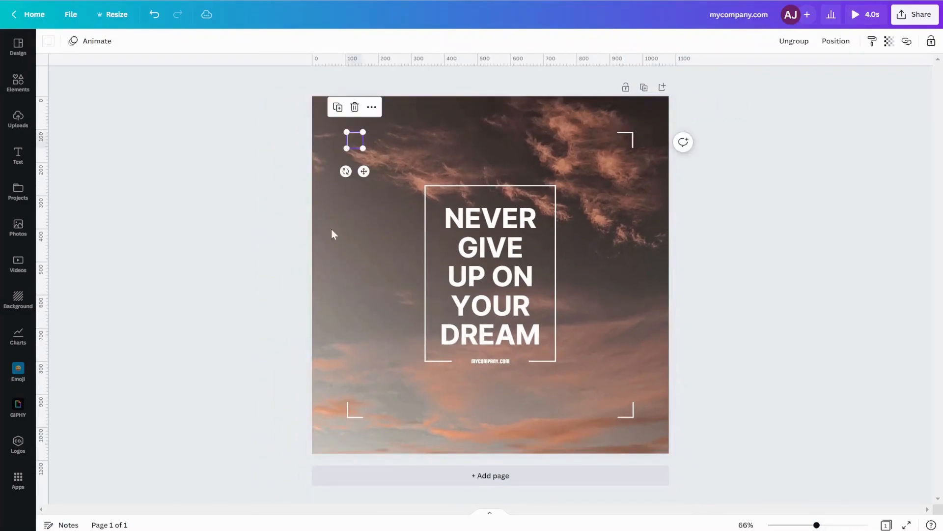
click(346, 415)
click(628, 412)
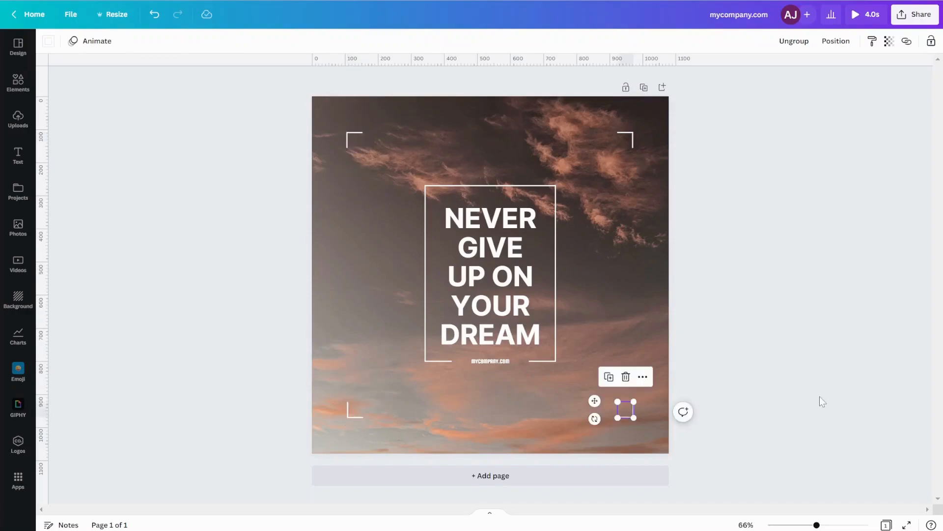
click(710, 196)
click(625, 139)
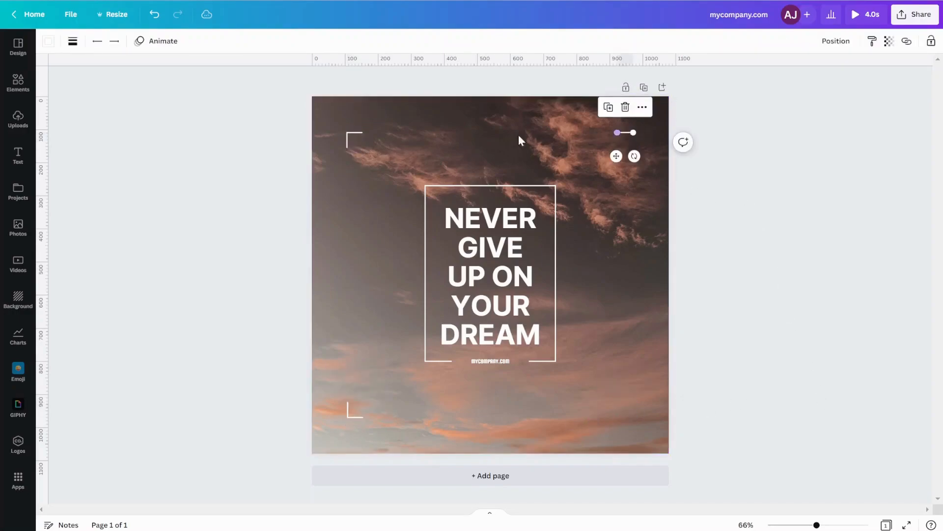
click(343, 137)
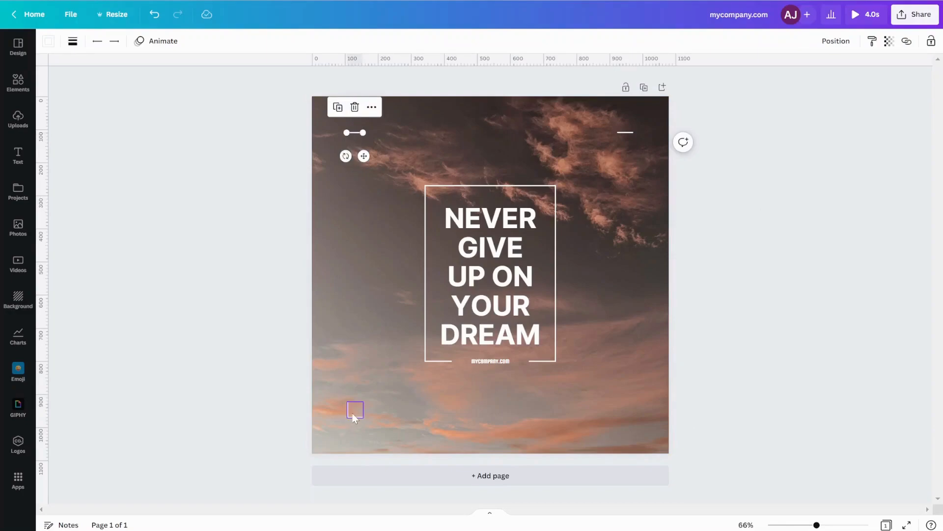
- Delete the lower-left corner bracket and the remaining horizontal lines of the two upper brackets
click(355, 418)
key(Delete)
click(356, 133)
key(Delete)
click(625, 131)
key(Delete)
- Browse the image effects for the background sky photo and apply the Selfie filter to it
click(617, 180)
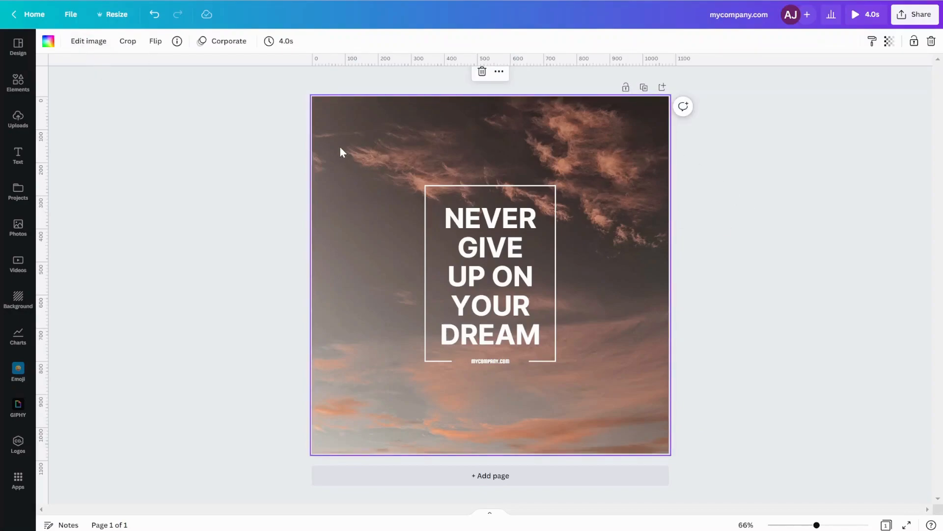
click(95, 42)
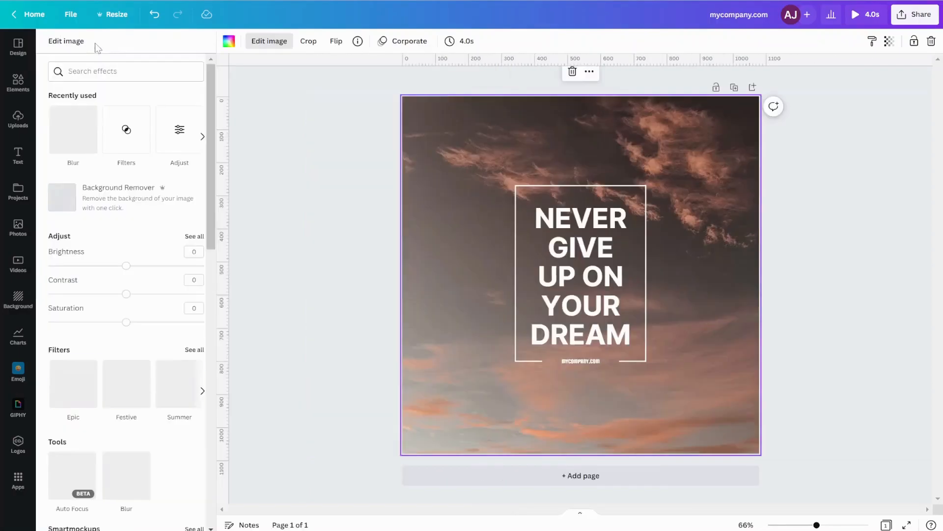
scroll(180, 317, down, 10)
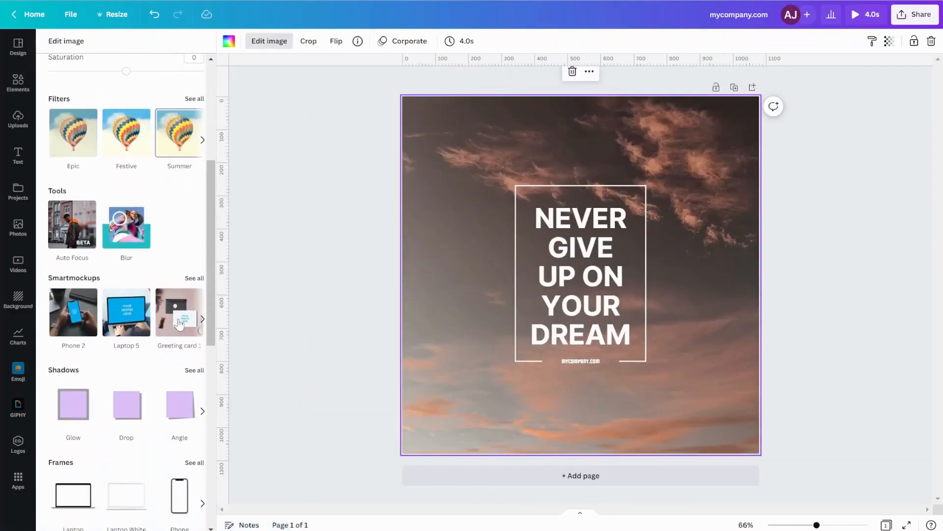
scroll(180, 324, down, 4)
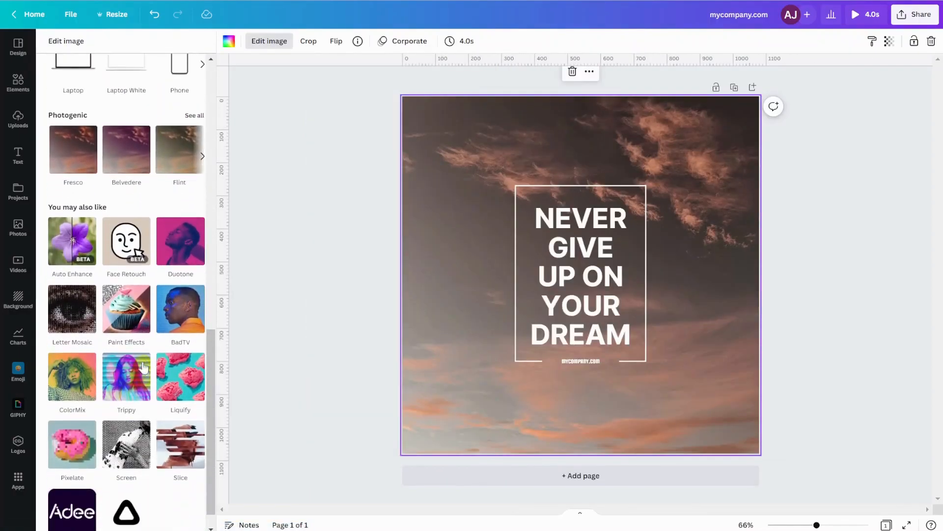
scroll(143, 481, up, 12)
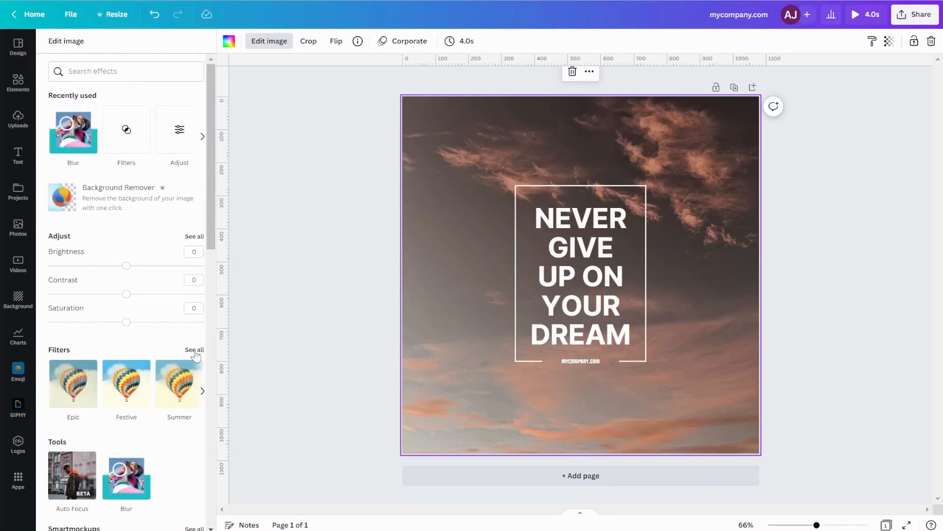
click(195, 350)
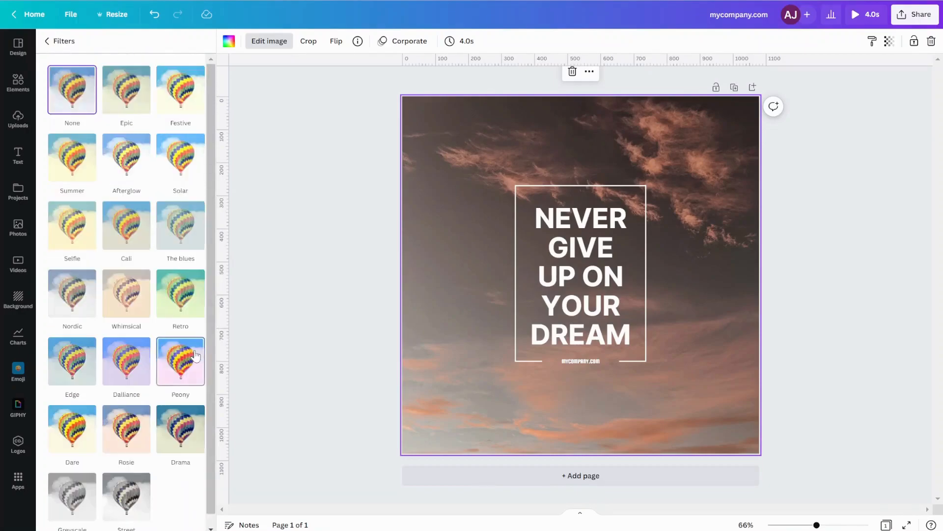
click(79, 237)
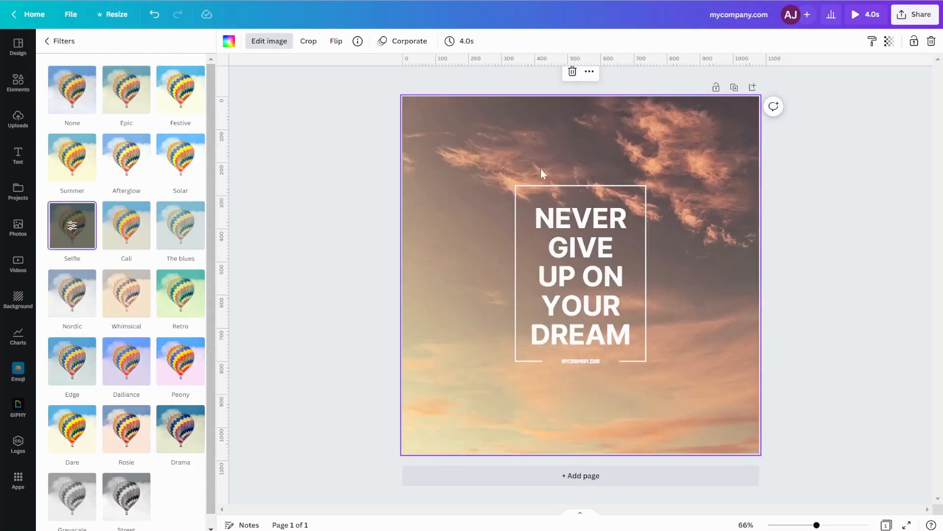
click(314, 282)
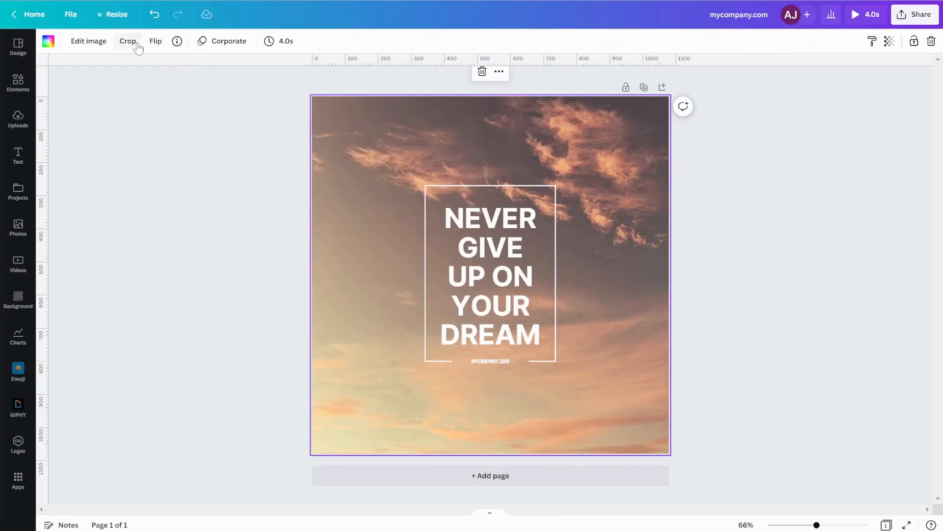
- Set the intensity of the background photo's Selfie filter to 45
click(88, 41)
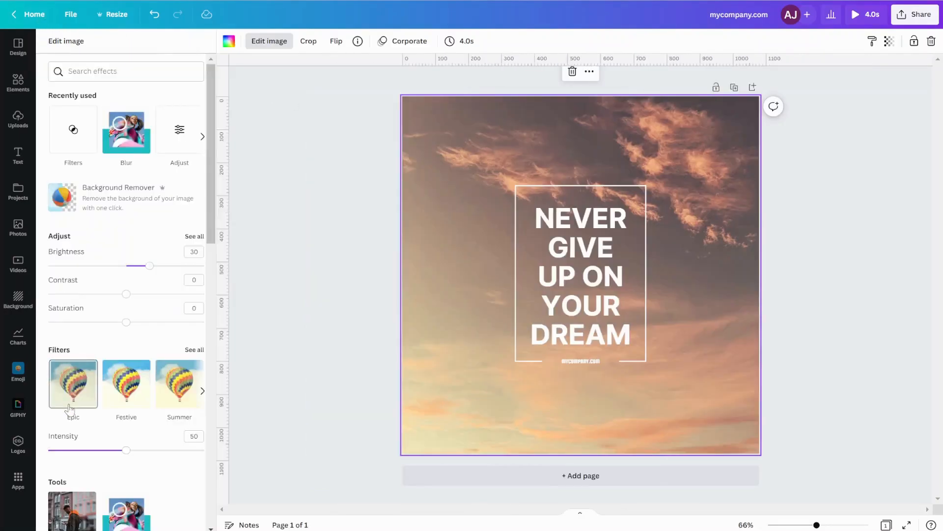
click(191, 350)
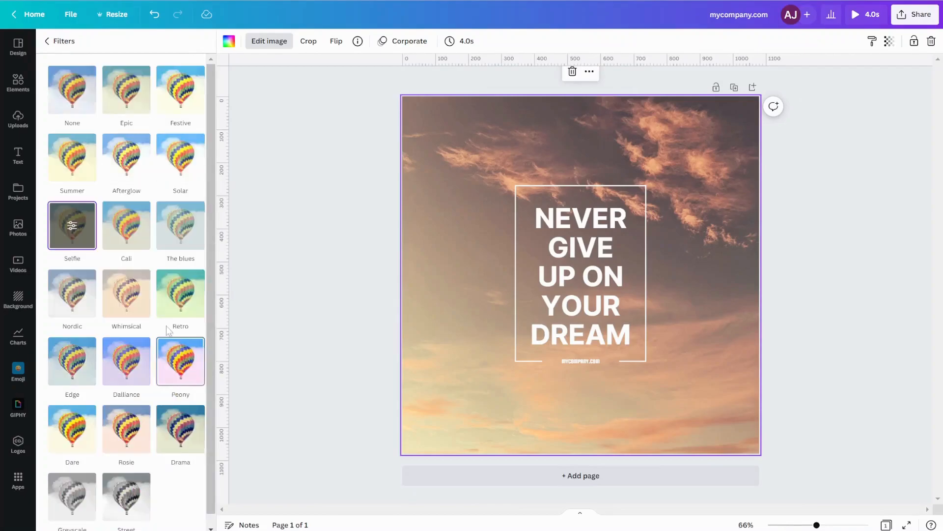
click(71, 231)
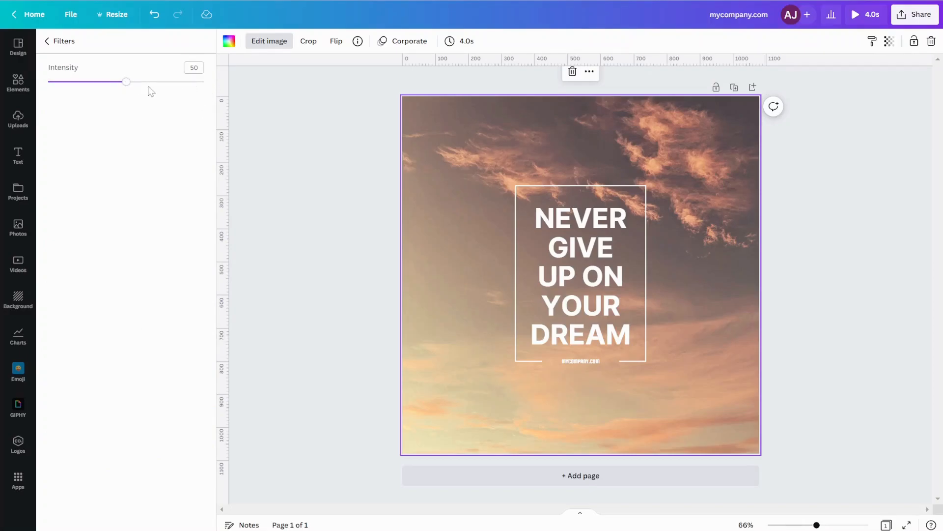
mouse_move(125, 89)
mouse_down()
mouse_move(44, 96)
mouse_move(200, 101)
mouse_move(109, 99)
mouse_move(119, 102)
mouse_up()
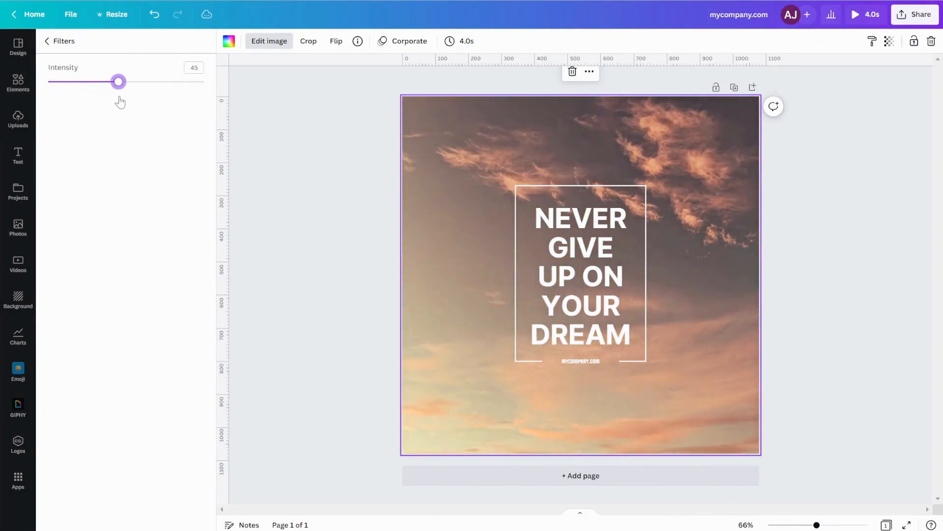
click(53, 42)
click(275, 219)
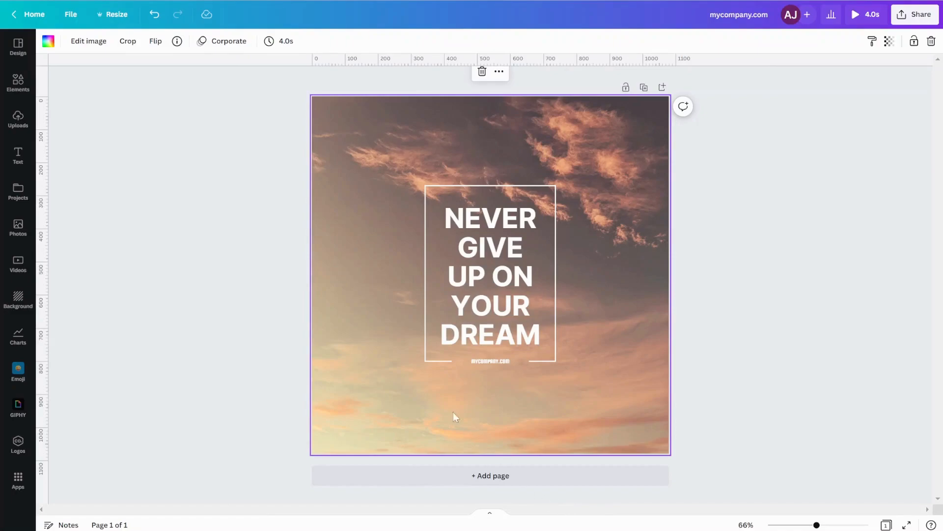
click(424, 342)
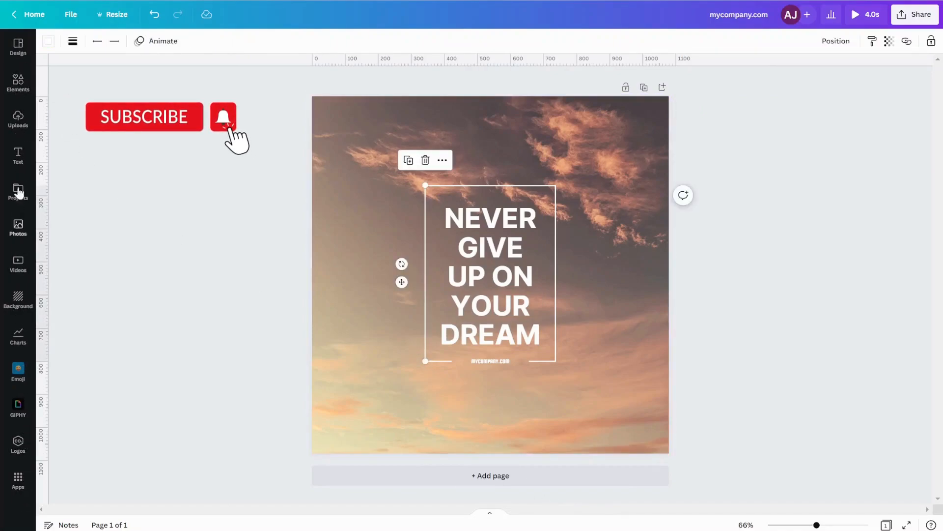
click(17, 46)
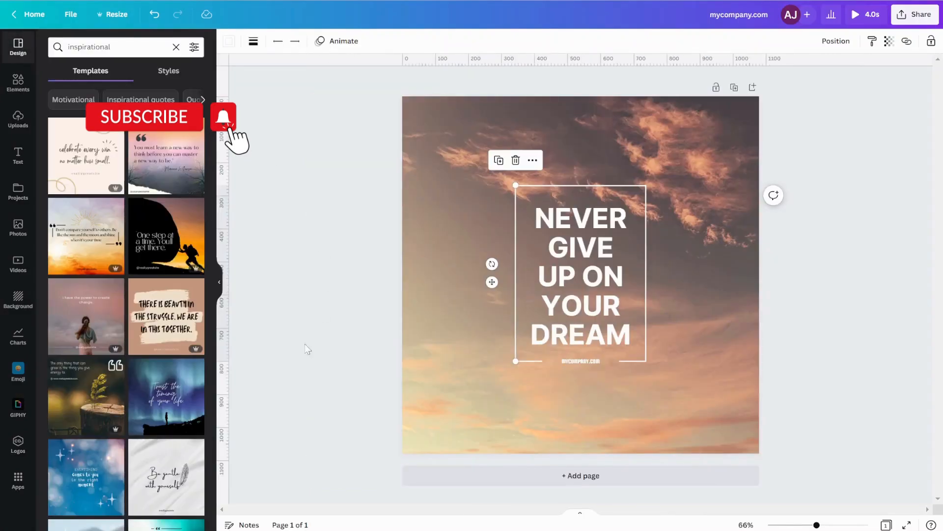
click(853, 352)
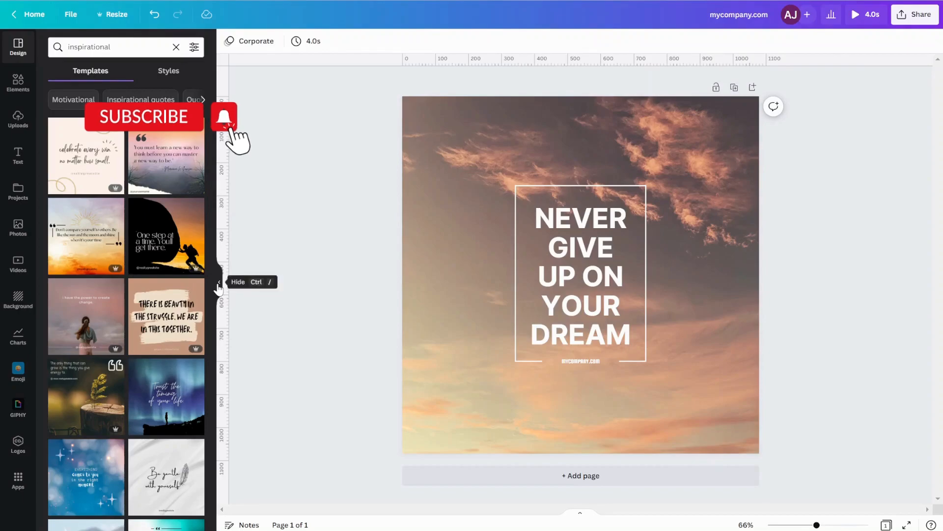
click(218, 284)
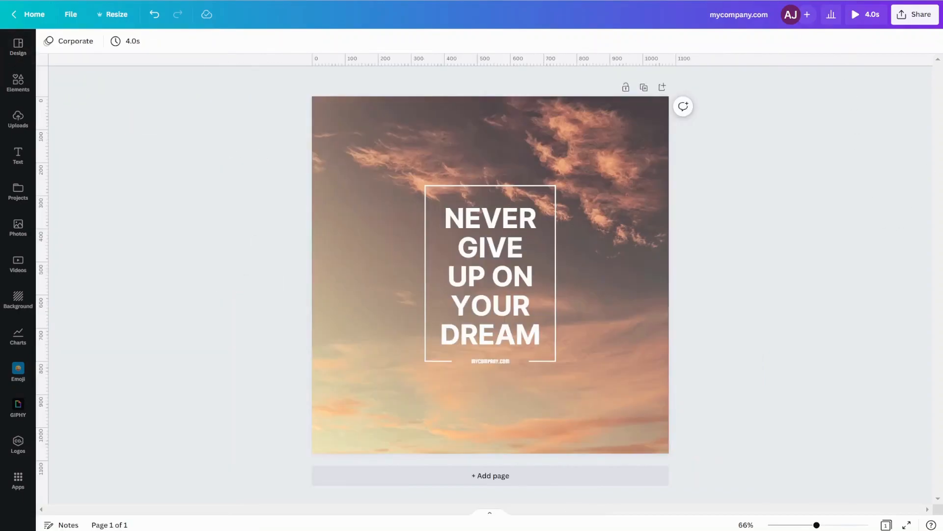